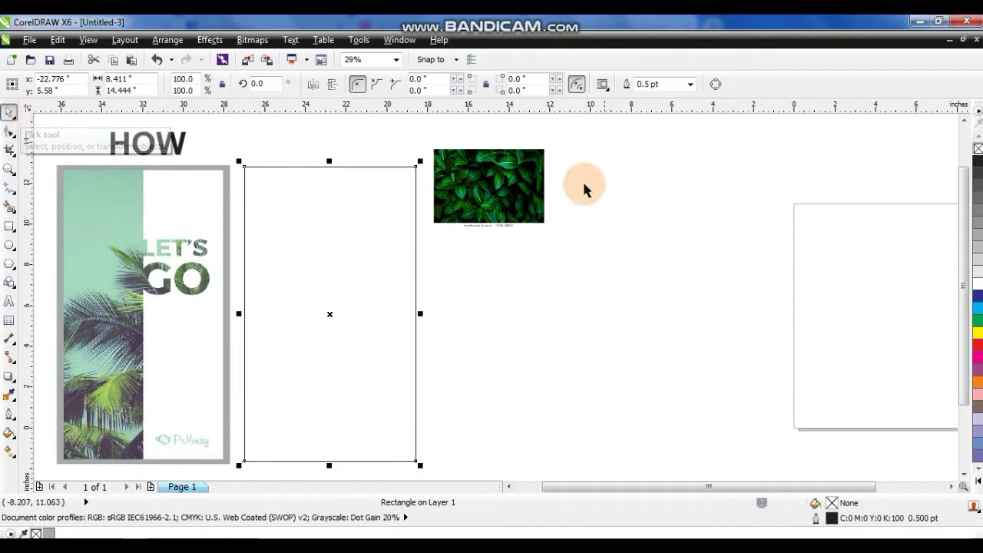
- Rotate the leaf image 90 degrees and enlarge it over the empty rectangle to about 10.6 × 14.7 inches
{"action": "left_click_drag", "start_coordinate": [504, 201], "coordinate": [559, 282]}
{"action": "left_click", "coordinate": [559, 283]}
{"action": "left_click", "coordinate": [278, 83]}
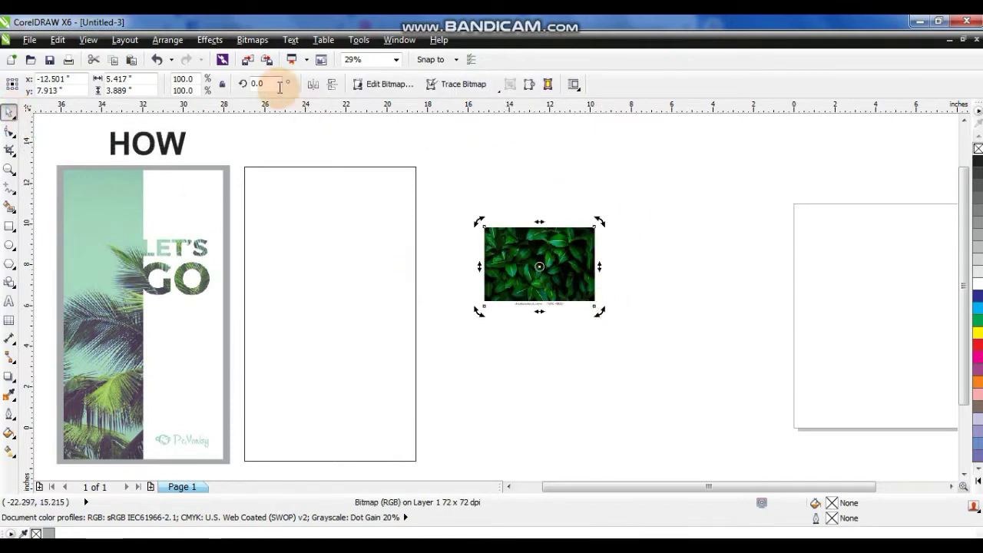
{"action": "type", "text": "90"}
{"action": "key", "text": "Return"}
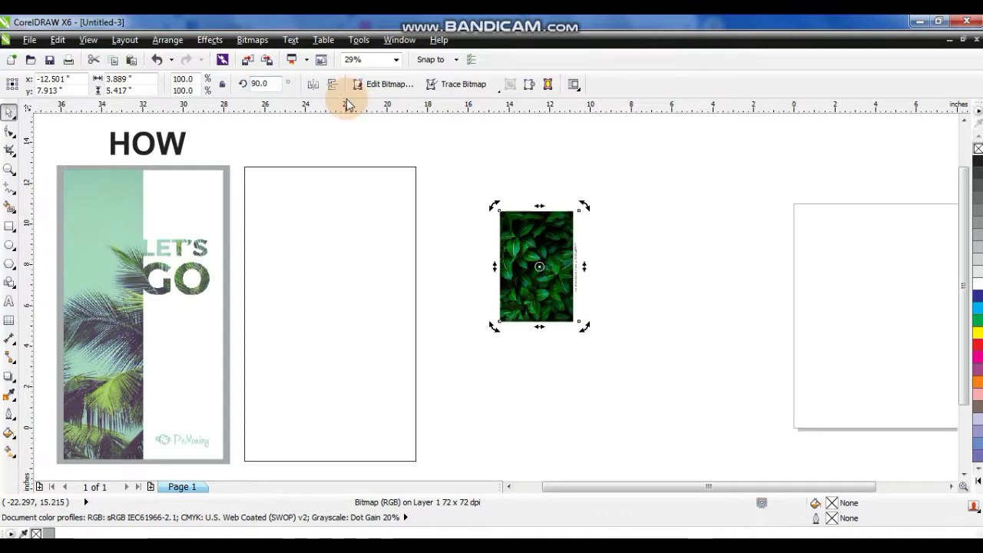
{"action": "left_click_drag", "start_coordinate": [553, 220], "coordinate": [310, 201]}
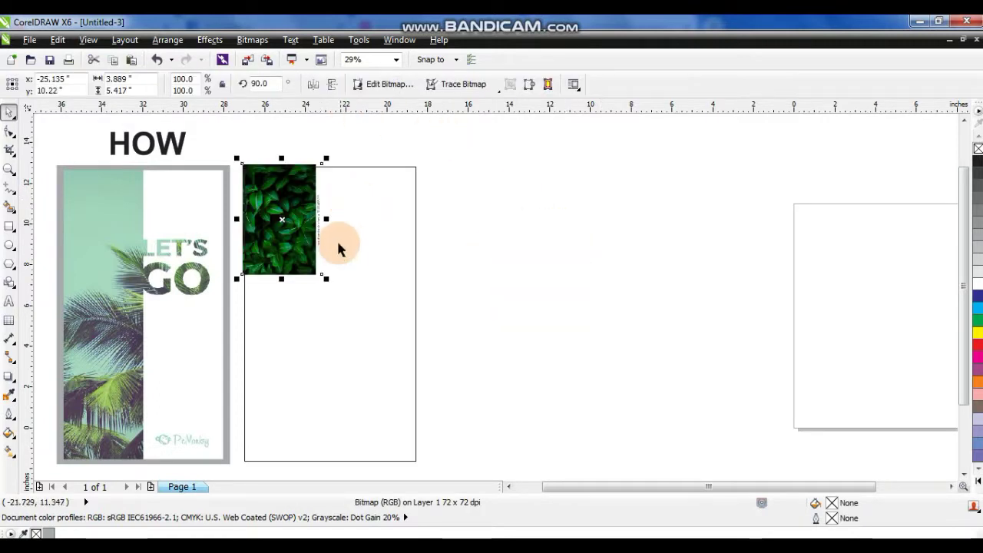
{"action": "left_click_drag", "start_coordinate": [325, 279], "coordinate": [472, 470]}
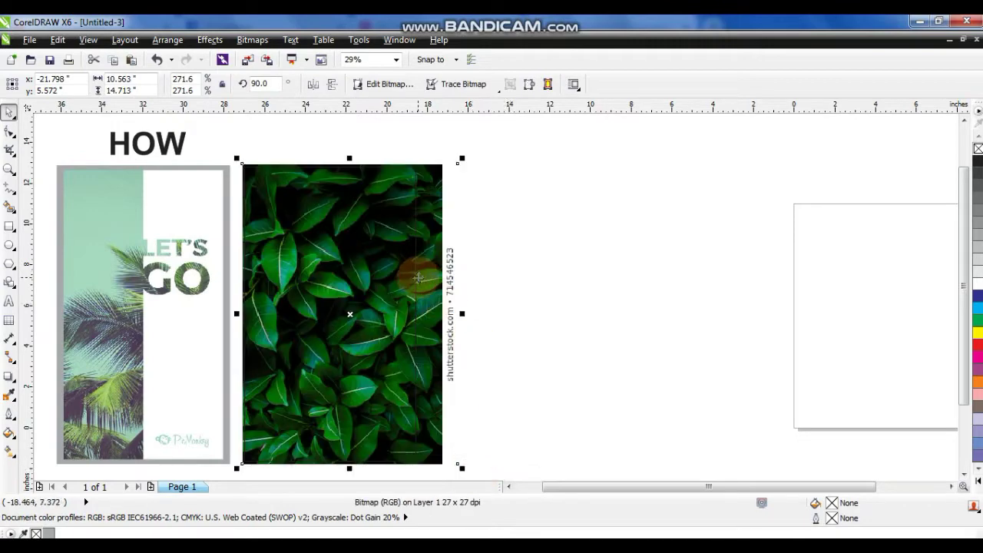
- Give the rectangle a white outline and PowerClip the leaf image inside it
{"action": "left_click", "coordinate": [416, 281]}
{"action": "right_click", "coordinate": [977, 284]}
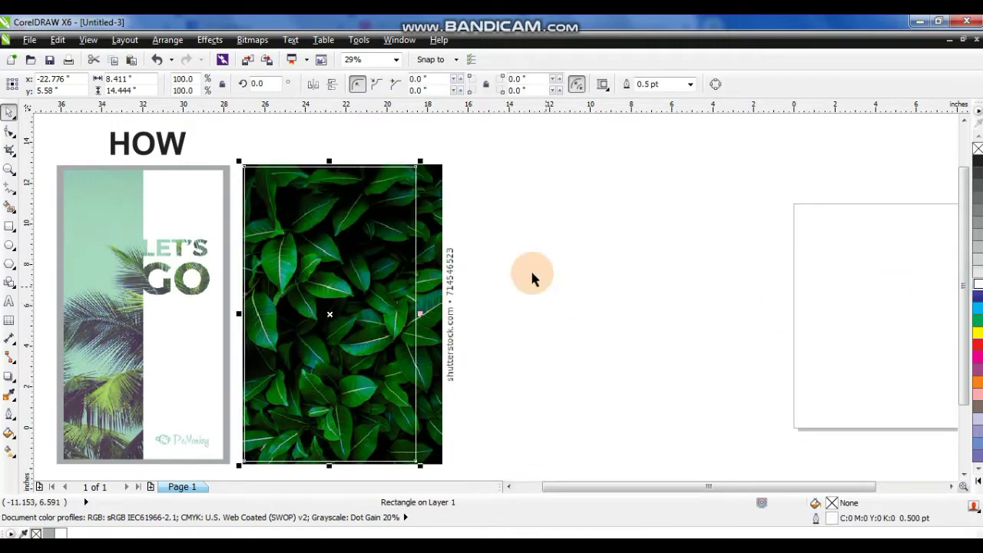
{"action": "left_click", "coordinate": [438, 220]}
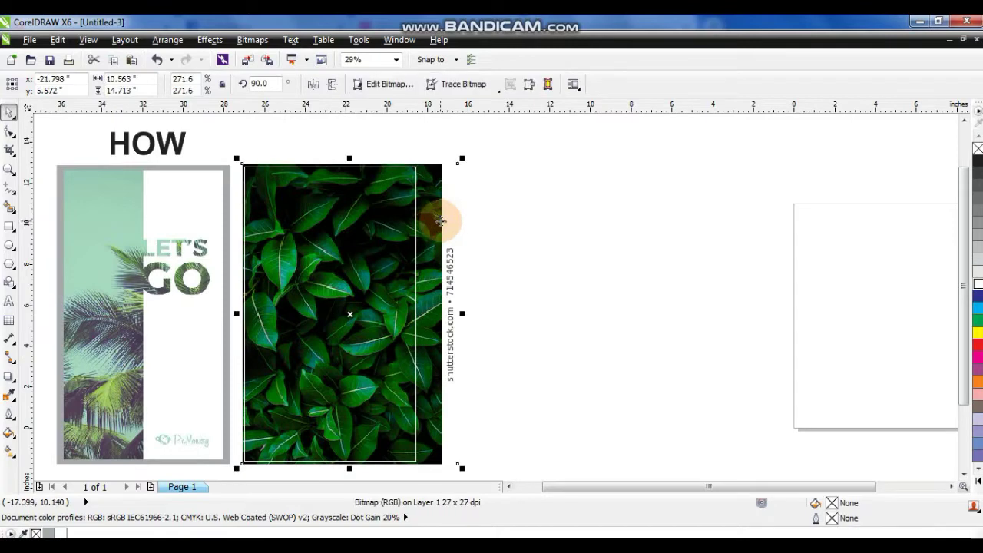
{"action": "left_click", "coordinate": [209, 40]}
{"action": "mouse_move", "coordinate": [254, 254]}
{"action": "left_click", "coordinate": [323, 242]}
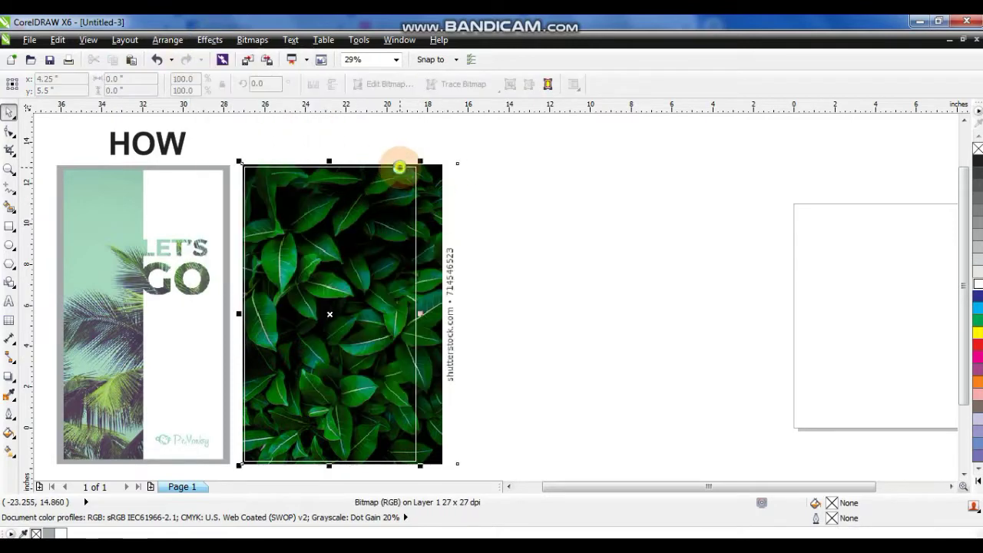
{"action": "left_click", "coordinate": [399, 167]}
{"action": "left_click", "coordinate": [576, 278]}
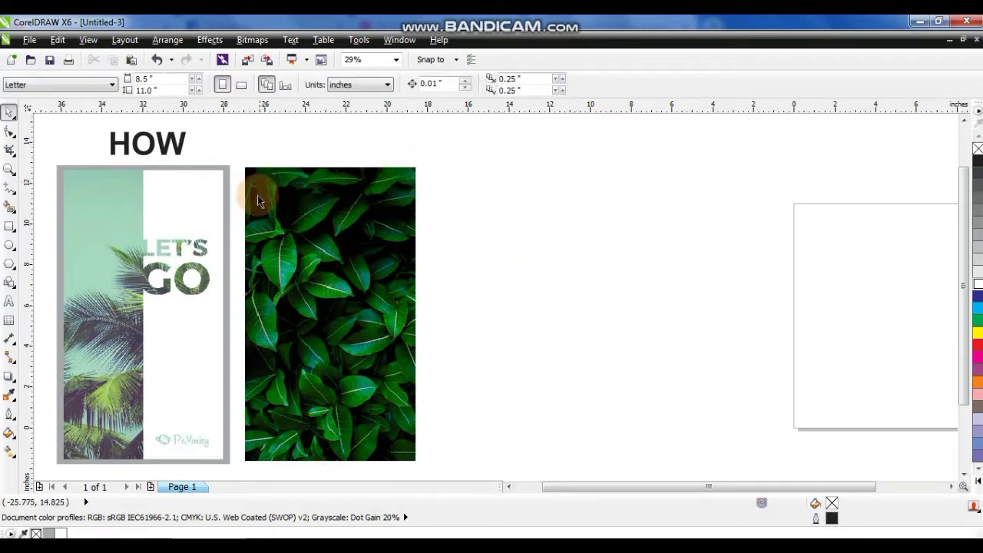
- Draw a rectangle about 6.4 × 15 inches over the right part of the leaf image and fill it white
{"action": "left_click", "coordinate": [9, 169]}
{"action": "left_click_drag", "start_coordinate": [59, 154], "coordinate": [438, 465]}
{"action": "left_click", "coordinate": [8, 222]}
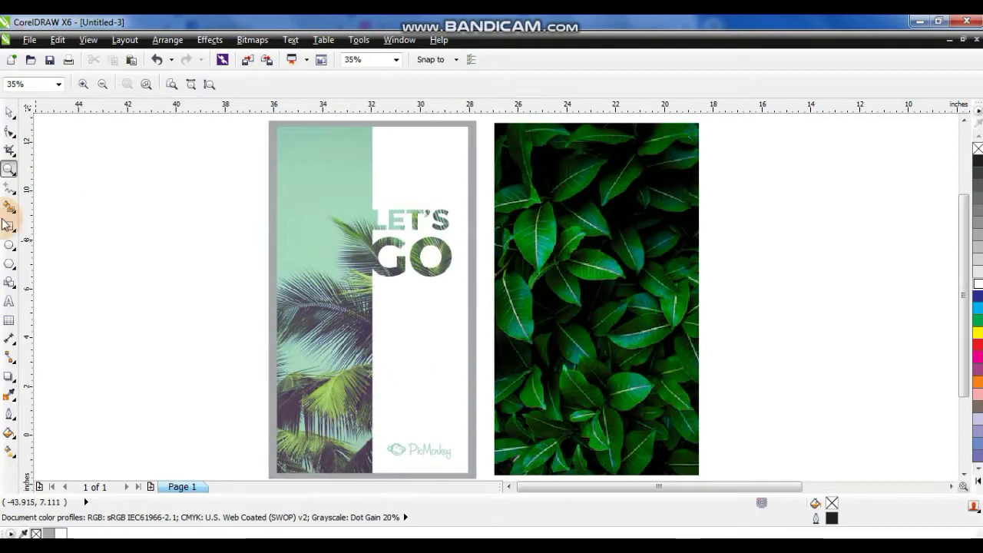
{"action": "left_click", "coordinate": [9, 226]}
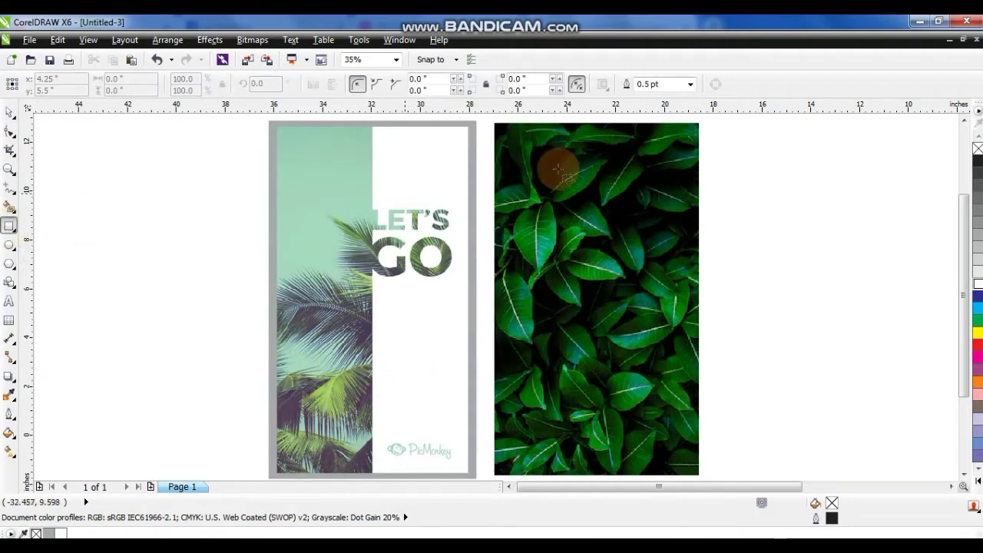
{"action": "left_click_drag", "start_coordinate": [588, 116], "coordinate": [745, 455]}
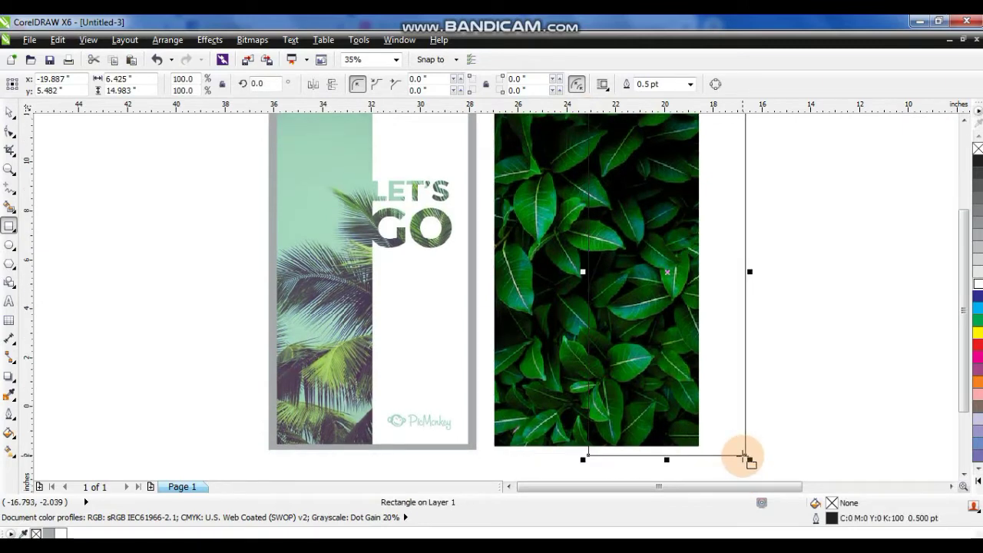
{"action": "left_click", "coordinate": [10, 114]}
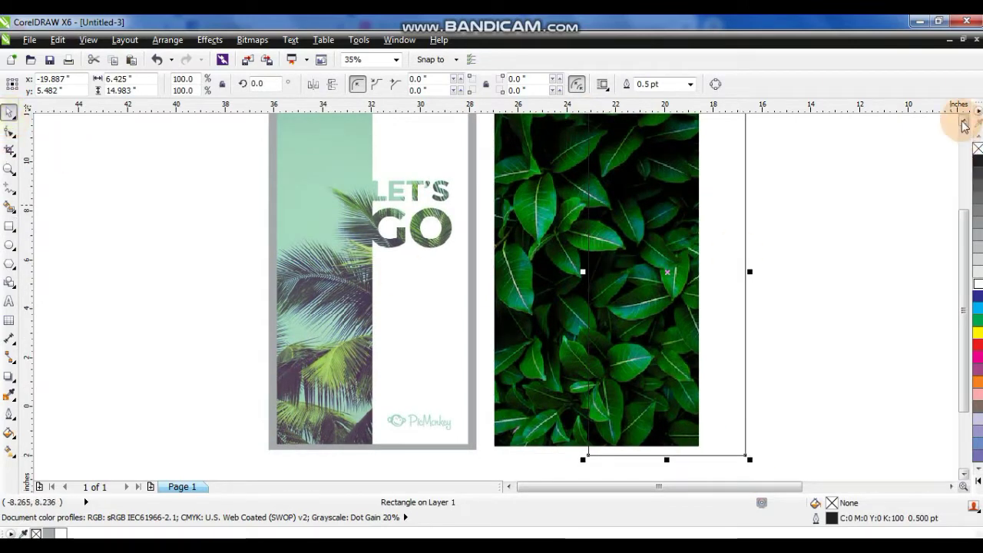
{"action": "scroll", "coordinate": [963, 134], "scroll_direction": "up", "scroll_amount": 1}
{"action": "left_click", "coordinate": [977, 290]}
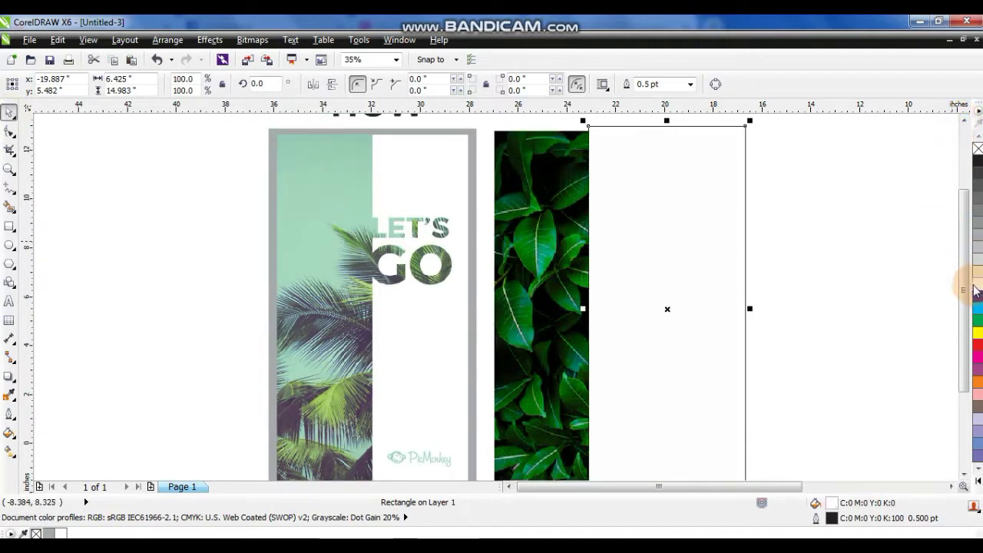
{"action": "left_click", "coordinate": [880, 248]}
{"action": "left_click", "coordinate": [645, 196]}
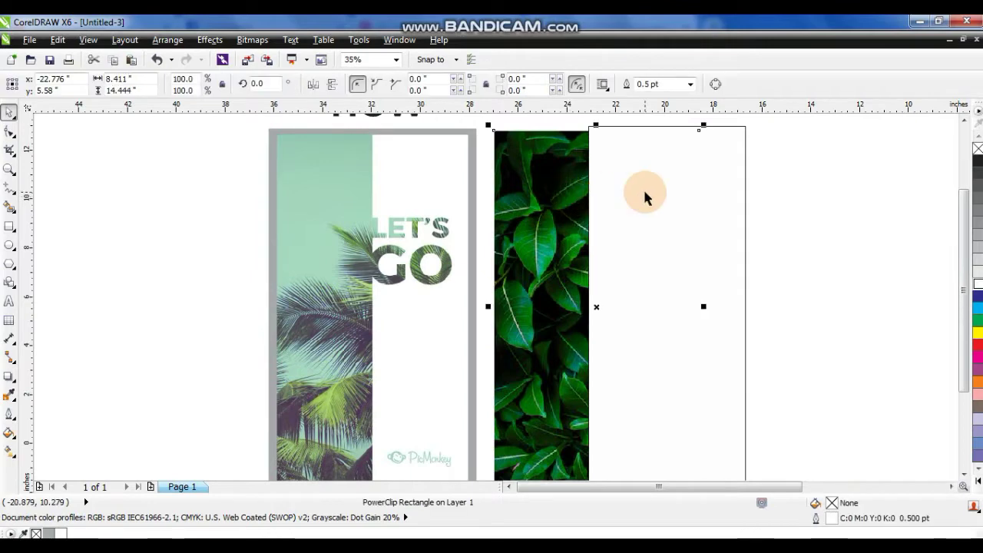
{"action": "left_click", "coordinate": [645, 196]}
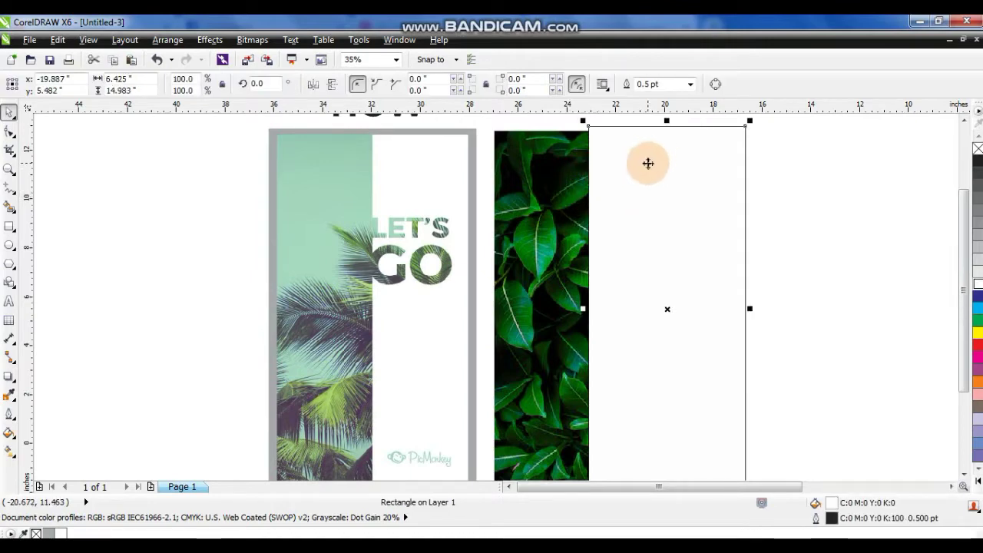
{"action": "left_click", "coordinate": [793, 188]}
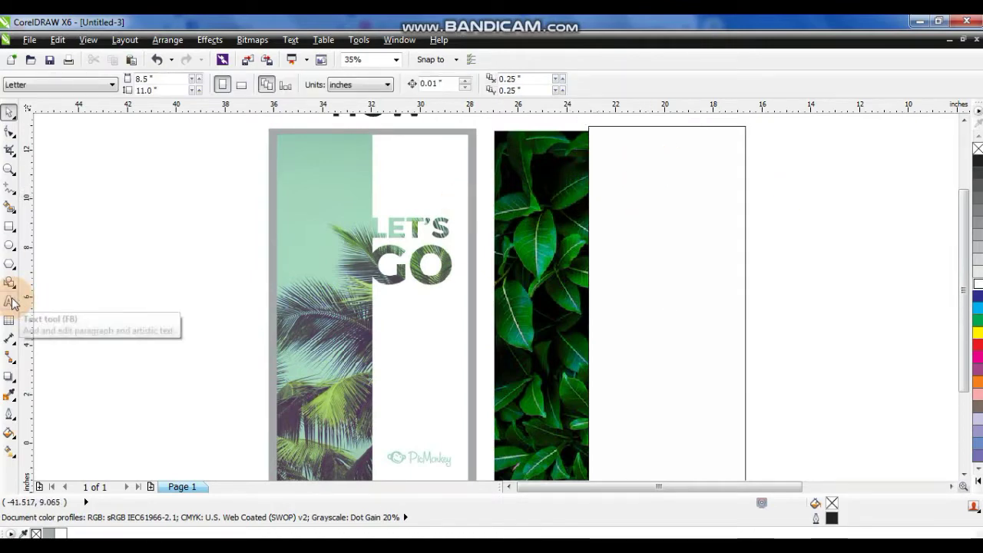
- Add the artistic text "LET'S" in the blank area beside the reference design and set its font to ArenaBlack
{"action": "left_click", "coordinate": [9, 301]}
{"action": "left_click", "coordinate": [77, 264]}
{"action": "type", "text": "LET'S"}
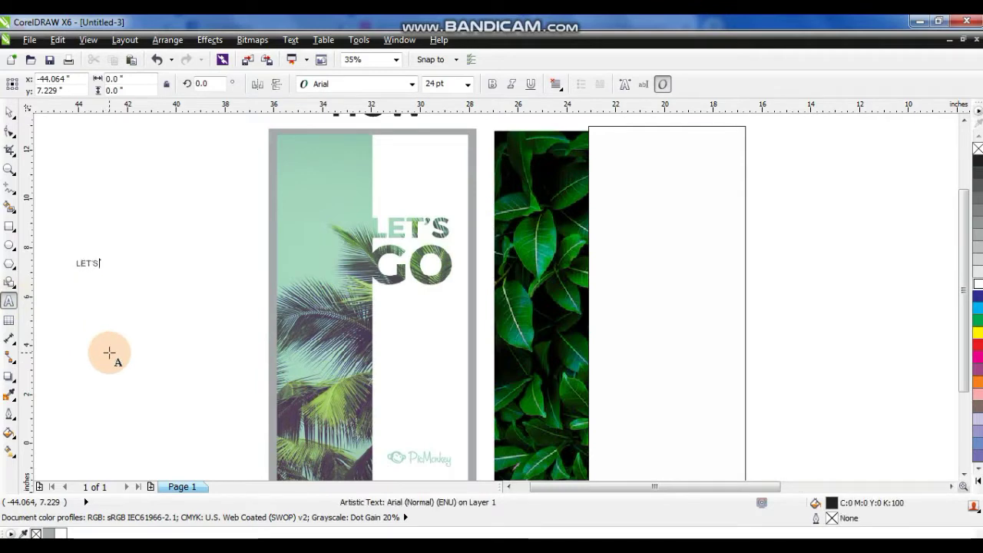
{"action": "left_click", "coordinate": [9, 115]}
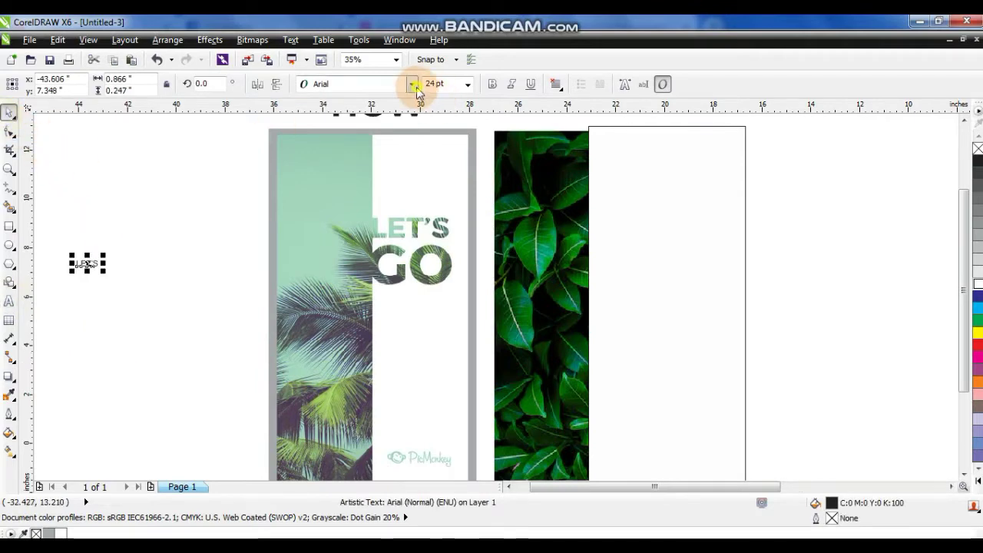
{"action": "left_click", "coordinate": [411, 83]}
{"action": "left_click", "coordinate": [361, 119]}
- Scale the LET'S text to about 92.6 pt in magenta and position it against the white rectangle's left edge
{"action": "left_click_drag", "start_coordinate": [99, 268], "coordinate": [211, 339]}
{"action": "left_click_drag", "start_coordinate": [136, 266], "coordinate": [660, 223]}
{"action": "left_click", "coordinate": [977, 333]}
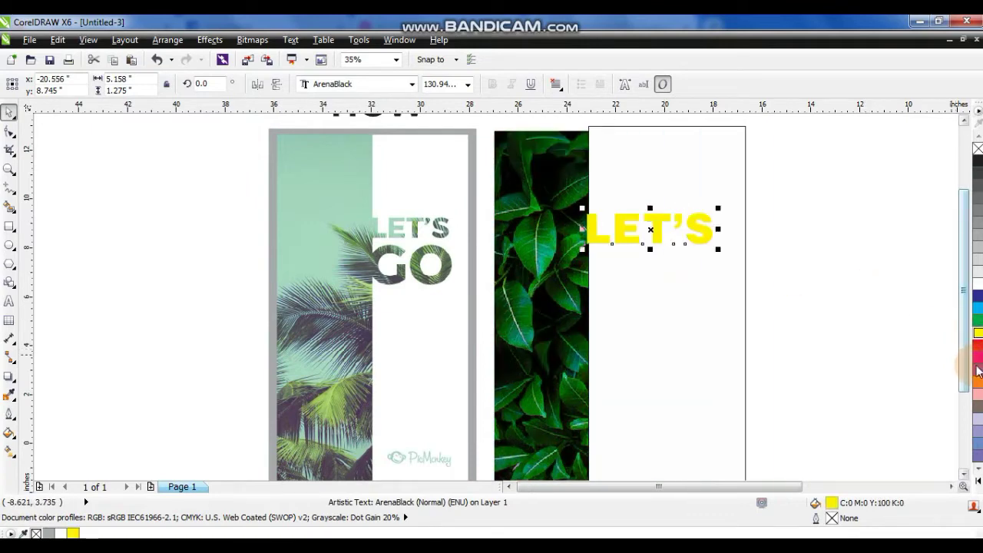
{"action": "left_click_drag", "start_coordinate": [977, 352], "coordinate": [630, 224]}
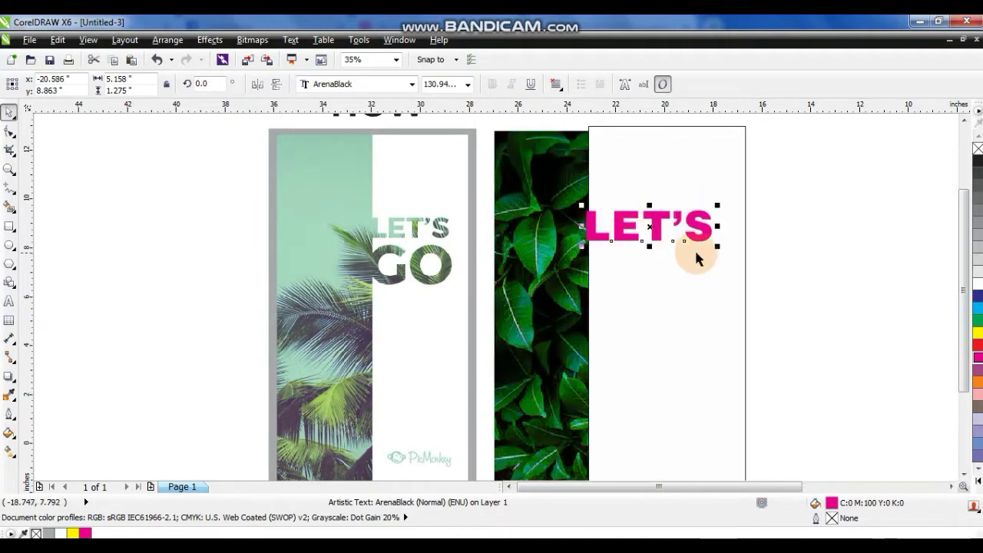
{"action": "left_click_drag", "start_coordinate": [708, 248], "coordinate": [680, 237]}
{"action": "left_click", "coordinate": [9, 169]}
{"action": "left_click_drag", "start_coordinate": [342, 189], "coordinate": [719, 318]}
{"action": "left_click", "coordinate": [9, 112]}
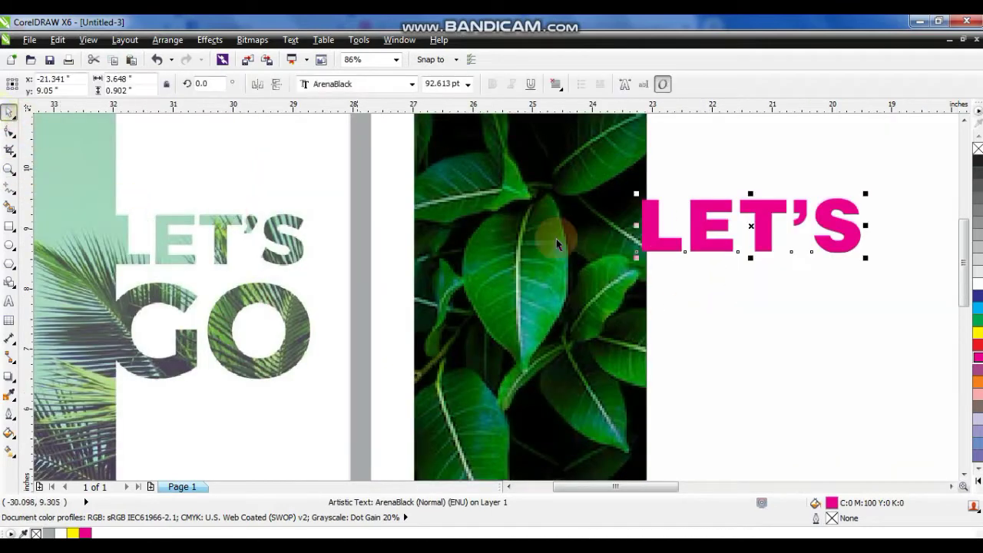
- Duplicate the LET'S text directly below the original and replace the copy's wording with "GO"
{"action": "left_click_drag", "start_coordinate": [649, 230], "coordinate": [653, 303]}
{"action": "left_click", "coordinate": [5, 306]}
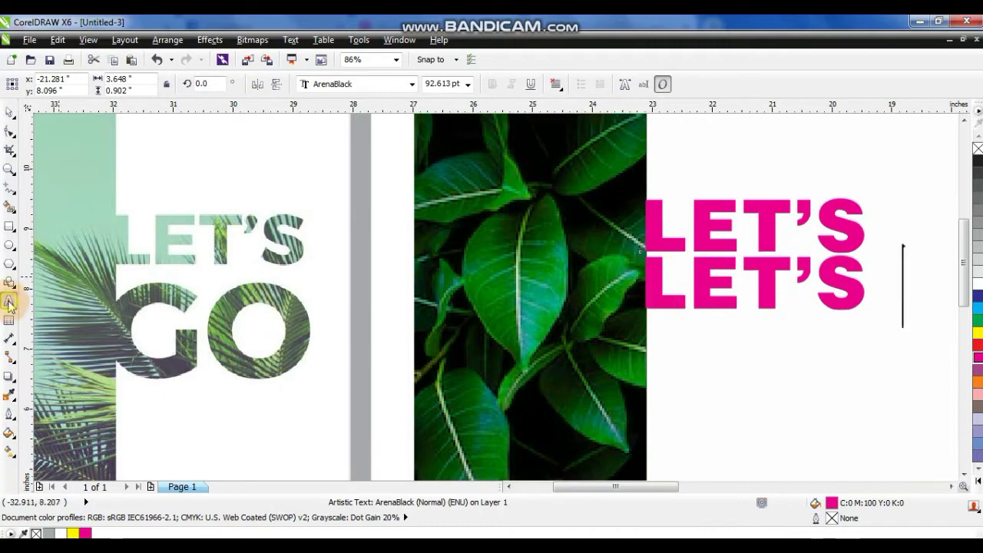
{"action": "key", "text": "ctrl+a"}
{"action": "type", "text": "GO"}
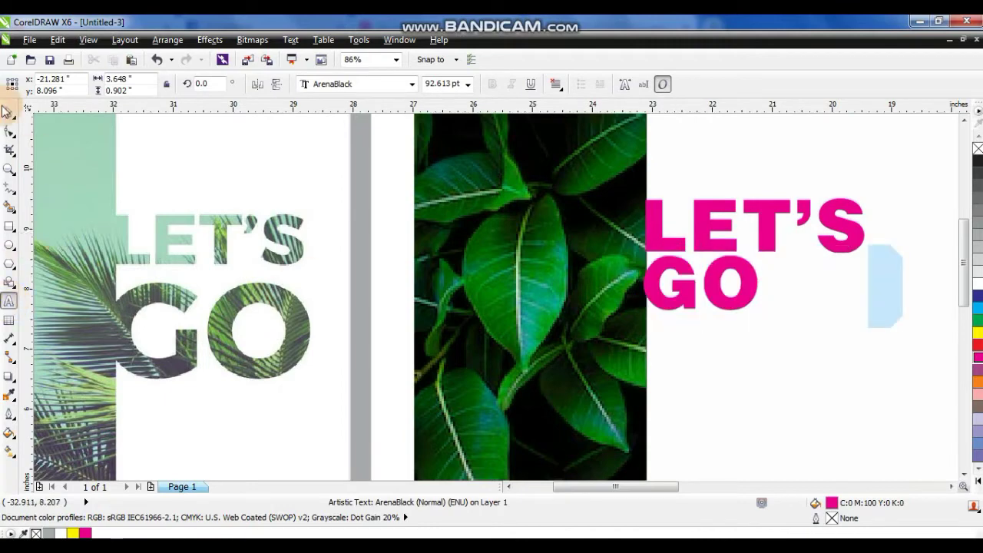
- Enlarge the GO text to about 188.5 pt so it spans roughly the width of LET'S
{"action": "left_click", "coordinate": [9, 169]}
{"action": "left_click_drag", "start_coordinate": [628, 252], "coordinate": [687, 319]}
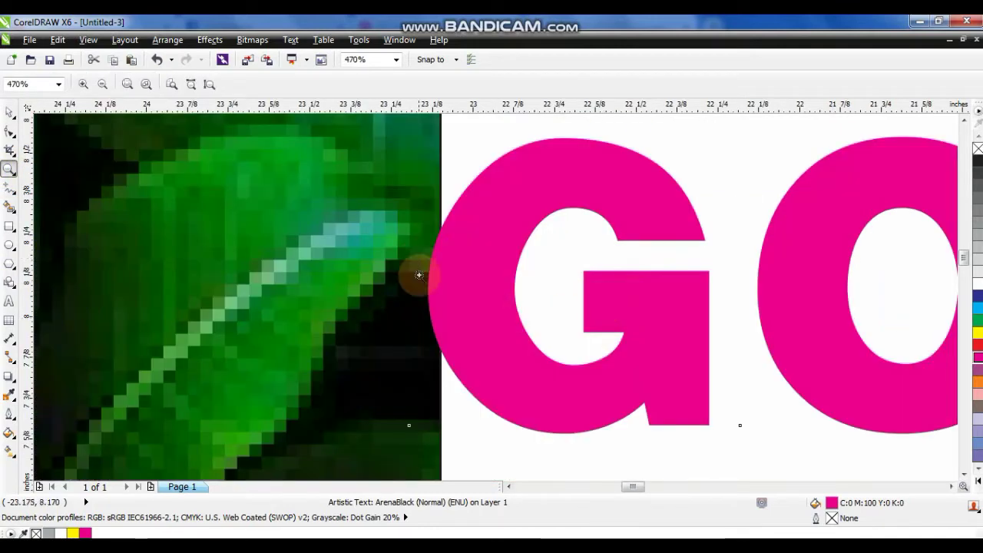
{"action": "right_click", "coordinate": [472, 254]}
{"action": "left_click", "coordinate": [10, 115]}
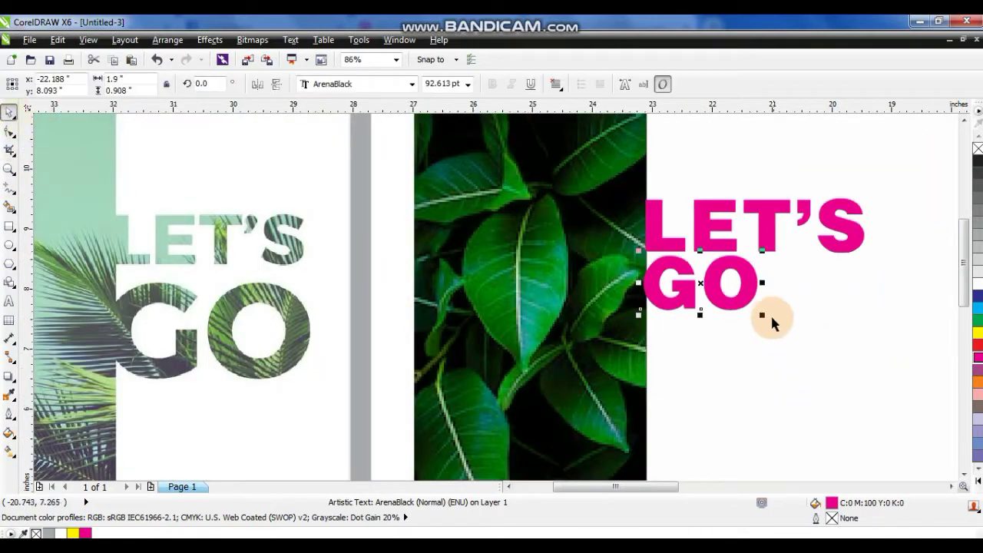
{"action": "left_click_drag", "start_coordinate": [763, 314], "coordinate": [880, 401]}
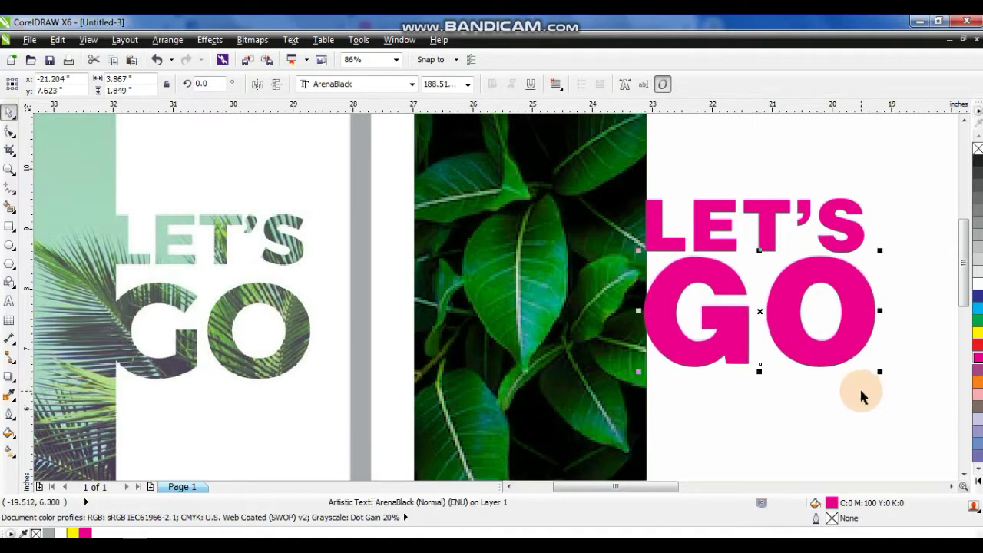
- Nudge the GO text down to leave a clearer gap below LET'S
{"action": "key", "text": "Down"}
{"action": "key", "text": "Down"}
{"action": "key", "text": "Down"}
{"action": "key", "text": "Down"}
{"action": "key", "text": "Down"}
{"action": "key", "text": "Down"}
{"action": "key", "text": "Down"}
{"action": "key", "text": "Down"}
{"action": "key", "text": "Down"}
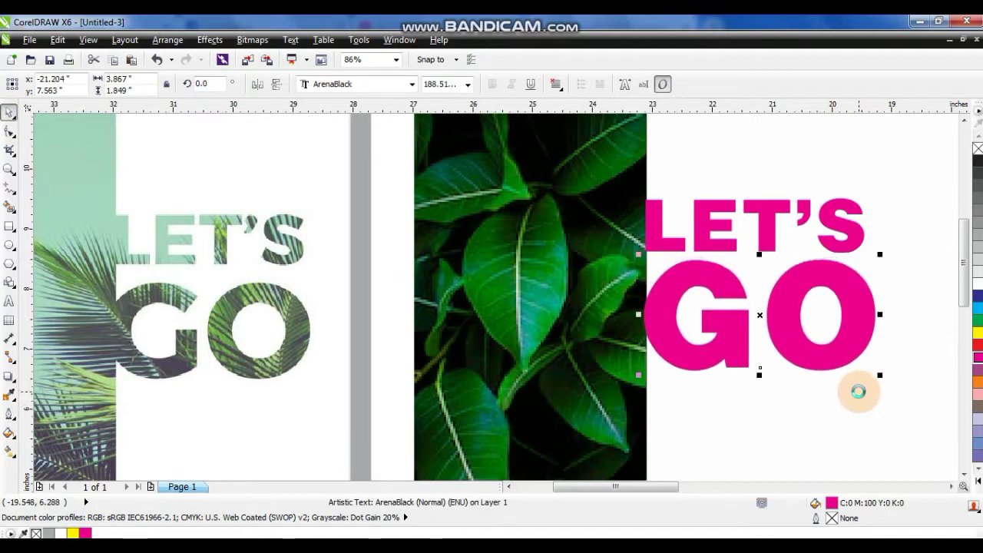
{"action": "key", "text": "Down"}
{"action": "key", "text": "Down"}
{"action": "key", "text": "Down"}
{"action": "key", "text": "Down"}
{"action": "key", "text": "Down"}
{"action": "key", "text": "Down"}
{"action": "key", "text": "Down"}
{"action": "key", "text": "Down"}
{"action": "key", "text": "Down"}
{"action": "key", "text": "Down"}
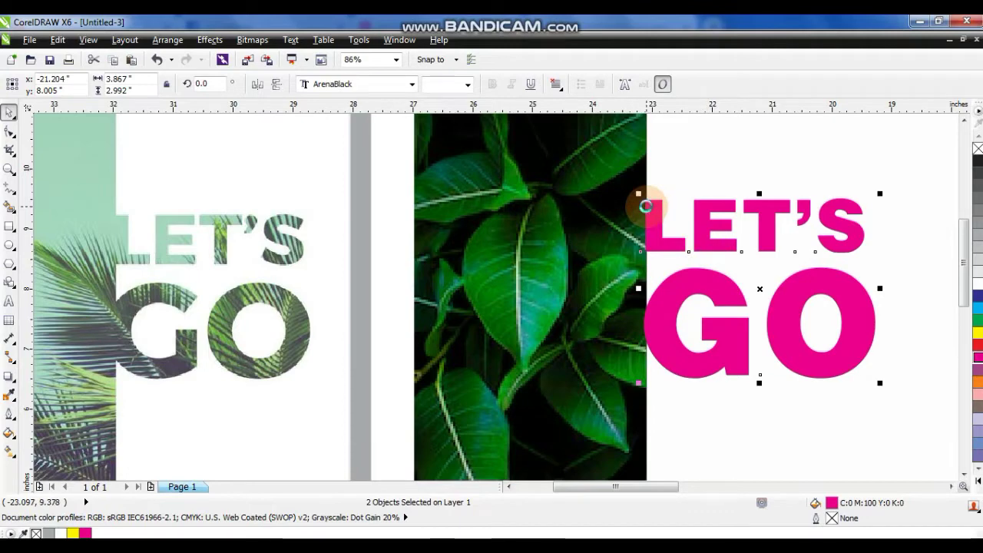
- Convert the LET'S and GO texts to curves and weld them into one shape
{"action": "key", "text": "ctrl+q"}
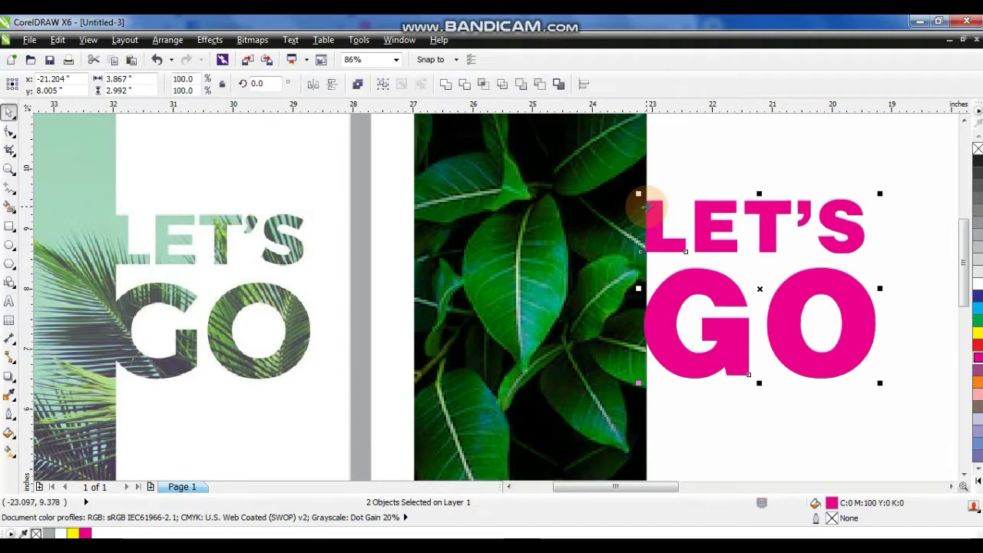
{"action": "left_click", "coordinate": [446, 86]}
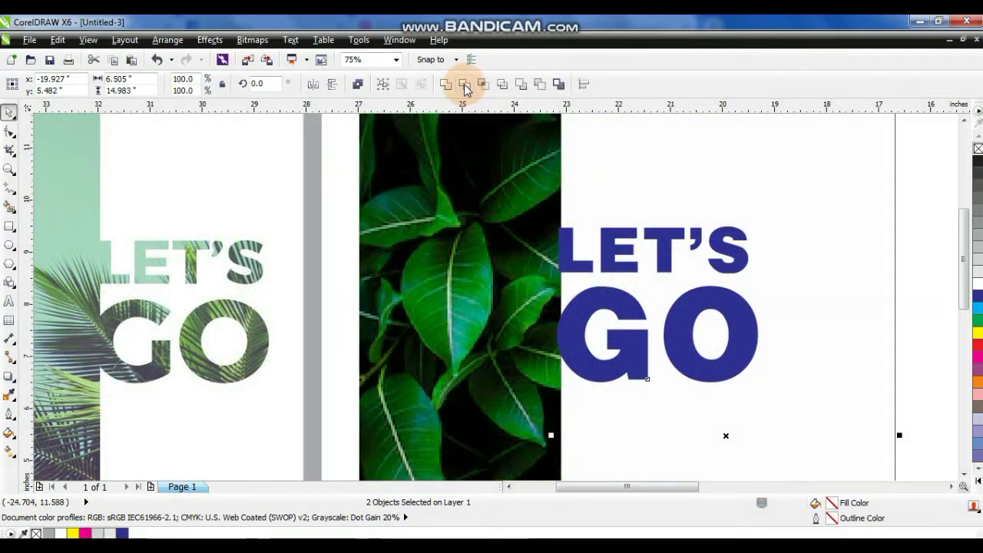
- Trim the LET'S GO shape out of the white rectangle and move the lettering off the design to the right
{"action": "left_click", "coordinate": [465, 90]}
{"action": "left_click", "coordinate": [347, 222]}
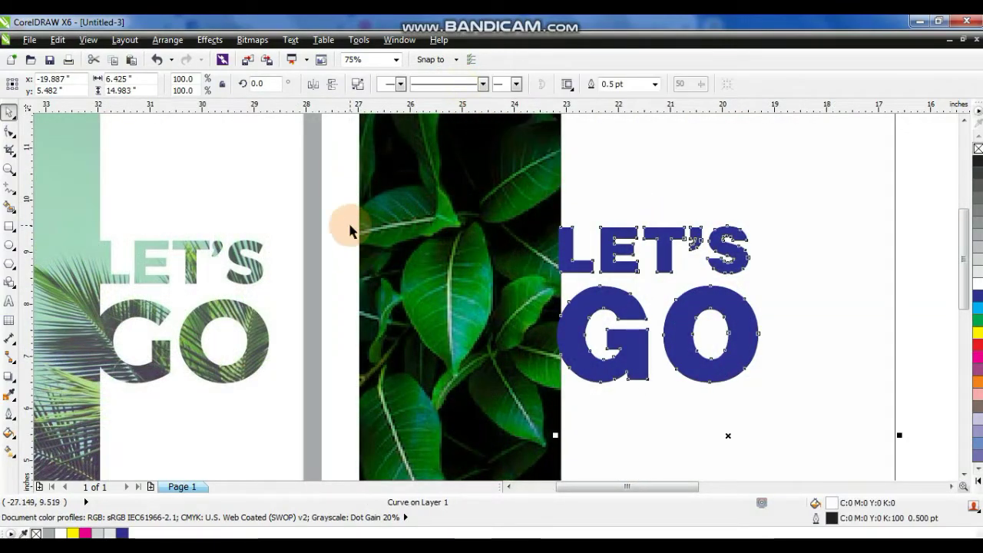
{"action": "left_click", "coordinate": [607, 307]}
{"action": "left_click_drag", "start_coordinate": [606, 307], "coordinate": [922, 301]}
{"action": "key", "text": "Delete"}
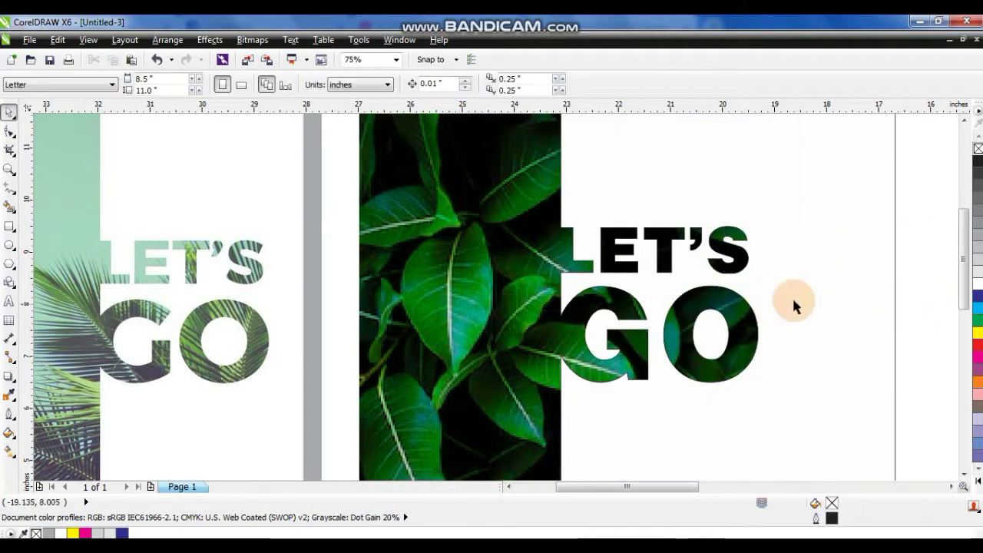
- Remove the outline from the white rectangle with the cut-out lettering
{"action": "left_click", "coordinate": [804, 297]}
{"action": "key", "text": "shift+F2"}
{"action": "left_click", "coordinate": [526, 220]}
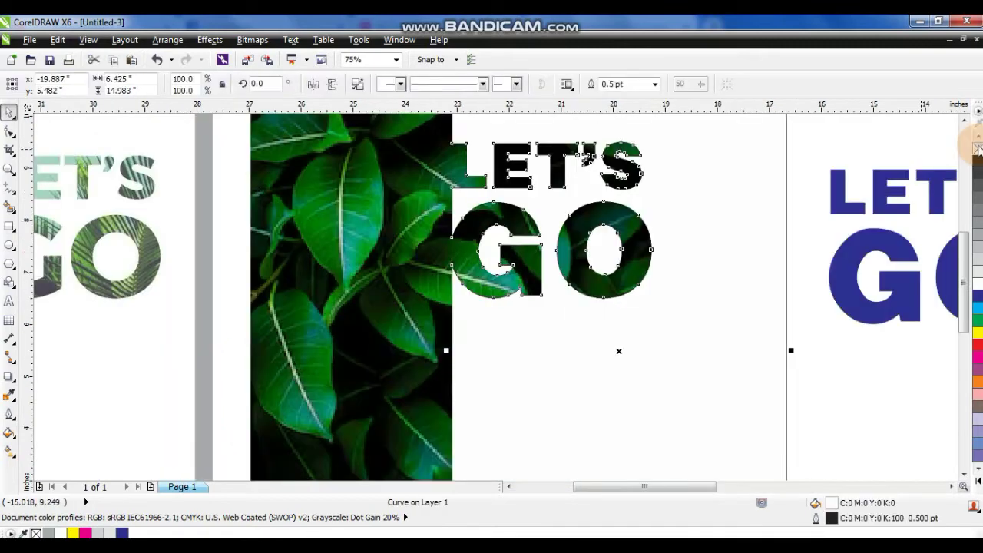
{"action": "right_click", "coordinate": [977, 149]}
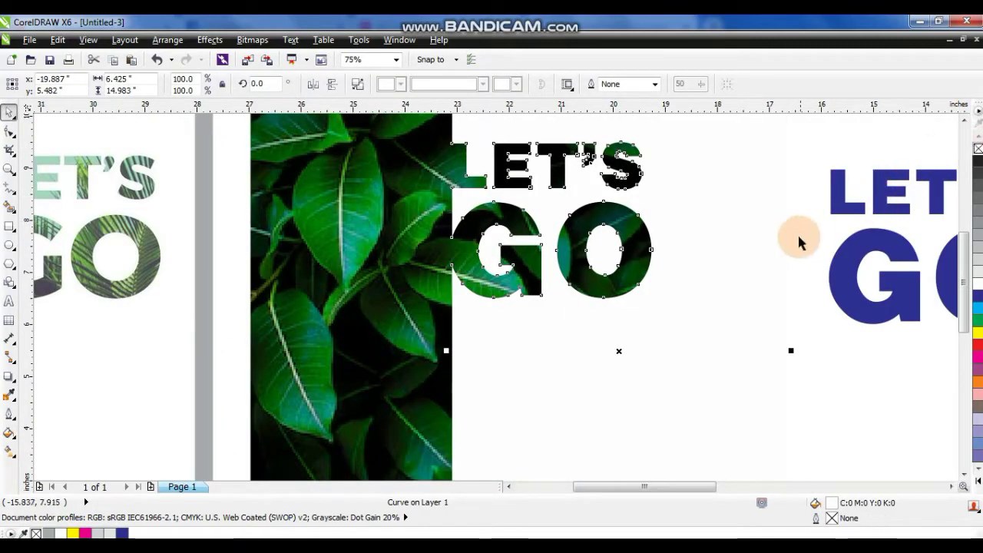
{"action": "scroll", "coordinate": [584, 314], "scroll_direction": "down", "scroll_amount": 2}
{"action": "left_click", "coordinate": [584, 188]}
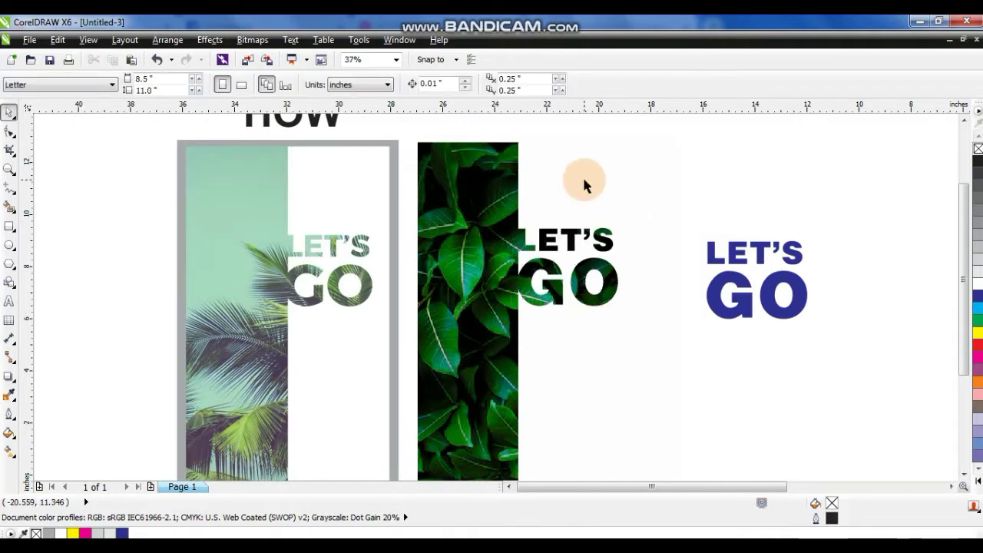
- PowerClip the white rectangle with the cut-out lettering inside the leaf photo's frame
{"action": "left_click", "coordinate": [582, 177]}
{"action": "left_click", "coordinate": [209, 39]}
{"action": "mouse_move", "coordinate": [260, 244]}
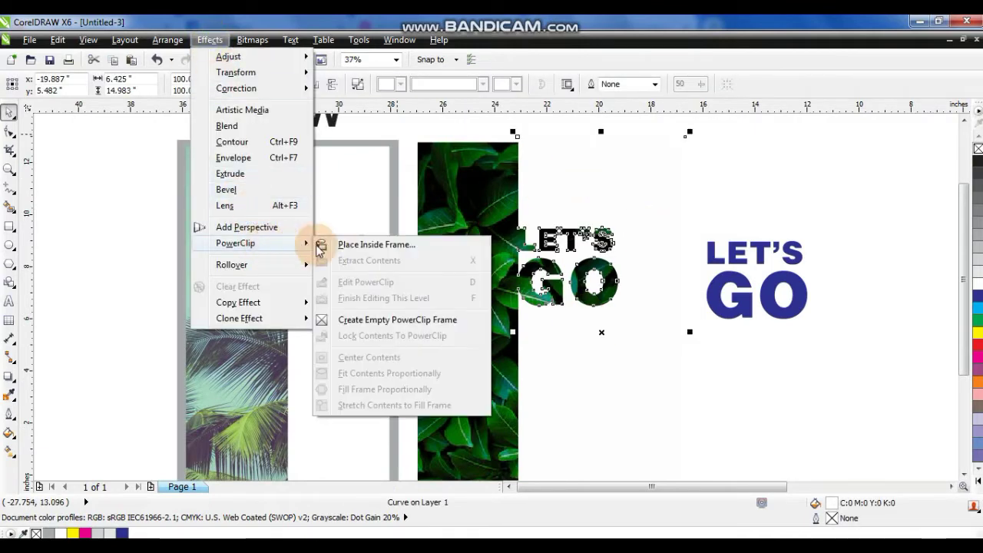
{"action": "left_click", "coordinate": [394, 244]}
{"action": "left_click", "coordinate": [458, 192]}
{"action": "left_click", "coordinate": [705, 164]}
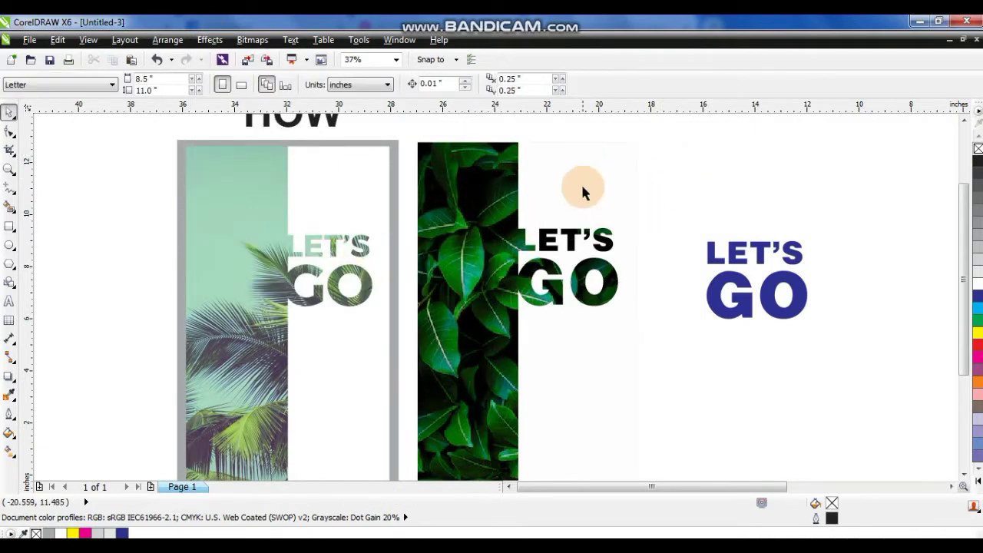
- Draw a border rectangle behind the leaf poster, narrow it to 8.75 in wide and fill it with medium grey
{"action": "left_click", "coordinate": [9, 226]}
{"action": "left_click_drag", "start_coordinate": [413, 137], "coordinate": [665, 444]}
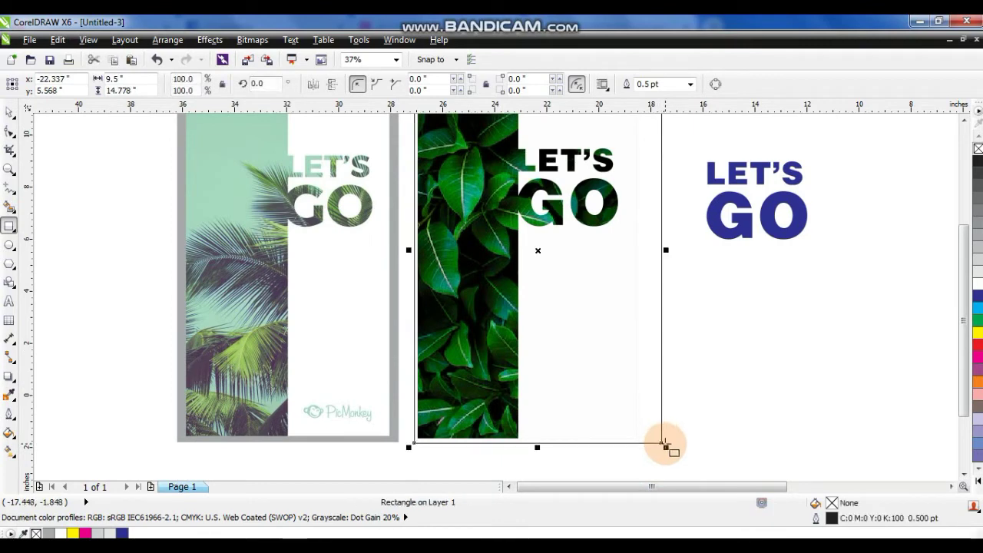
{"action": "left_click", "coordinate": [977, 280]}
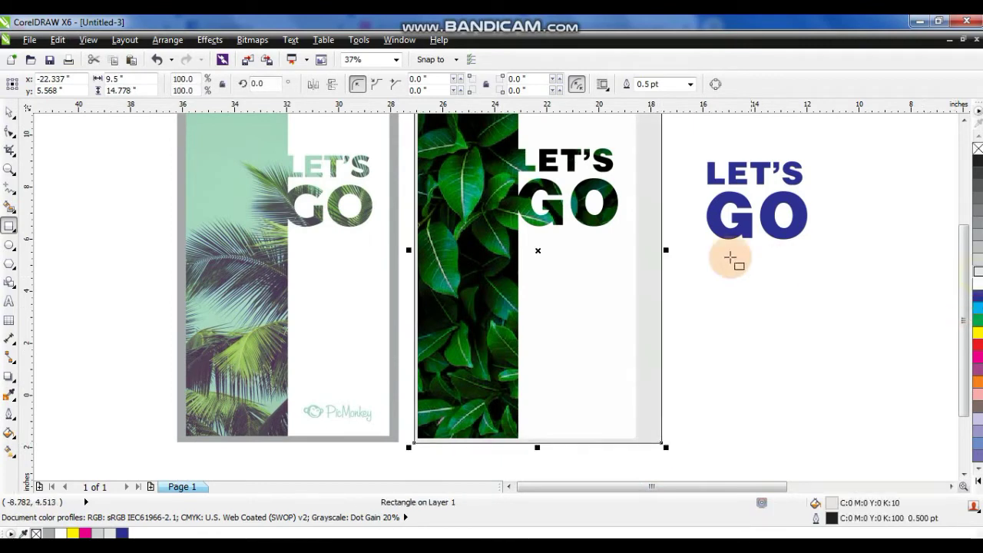
{"action": "left_click_drag", "start_coordinate": [665, 249], "coordinate": [646, 249]}
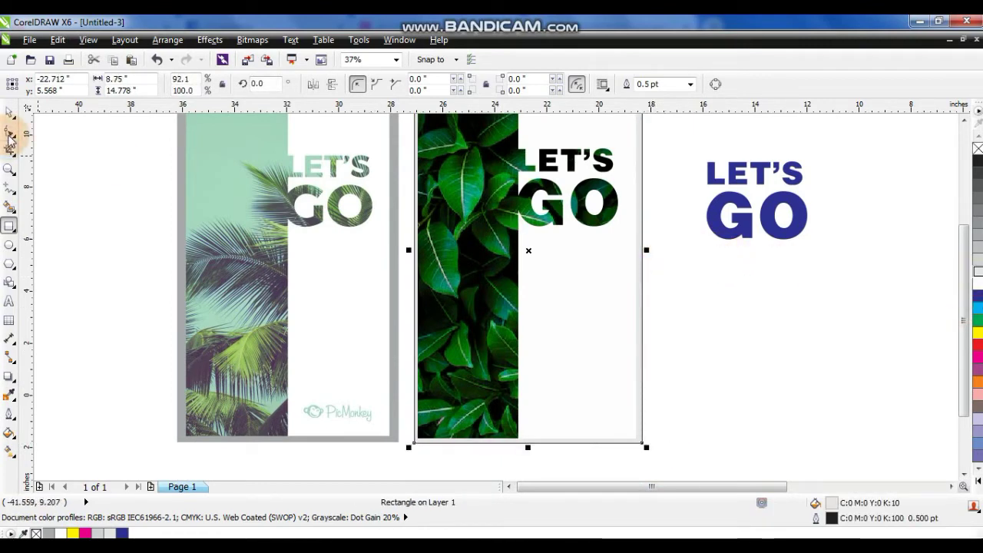
{"action": "left_click", "coordinate": [11, 113]}
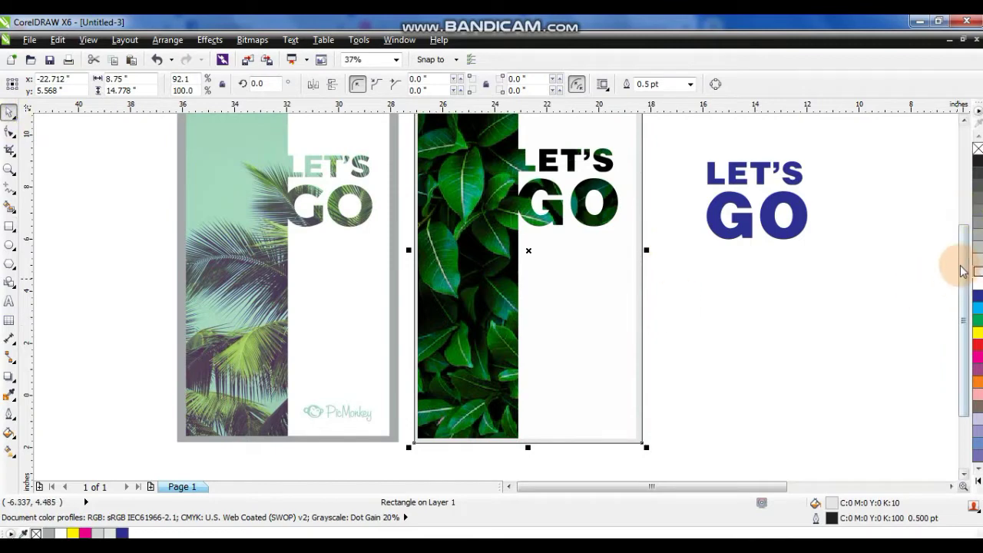
{"action": "left_click", "coordinate": [977, 252]}
- Centre the grey border and the poster on each other horizontally and vertically, and preview the finished design full screen
{"action": "left_click", "coordinate": [551, 288], "text": "shift"}
{"action": "key", "text": "c"}
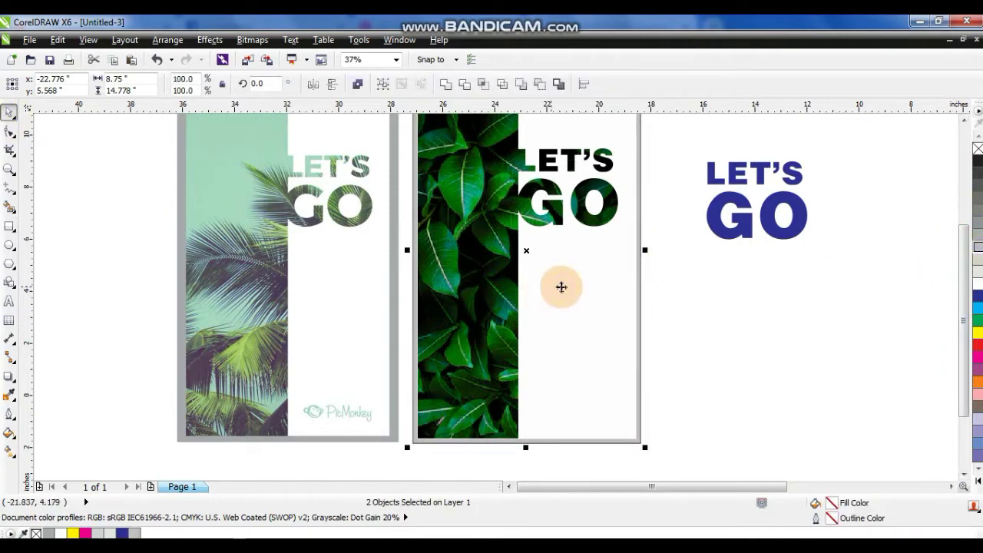
{"action": "key", "text": "e"}
{"action": "key", "text": "shift+F2"}
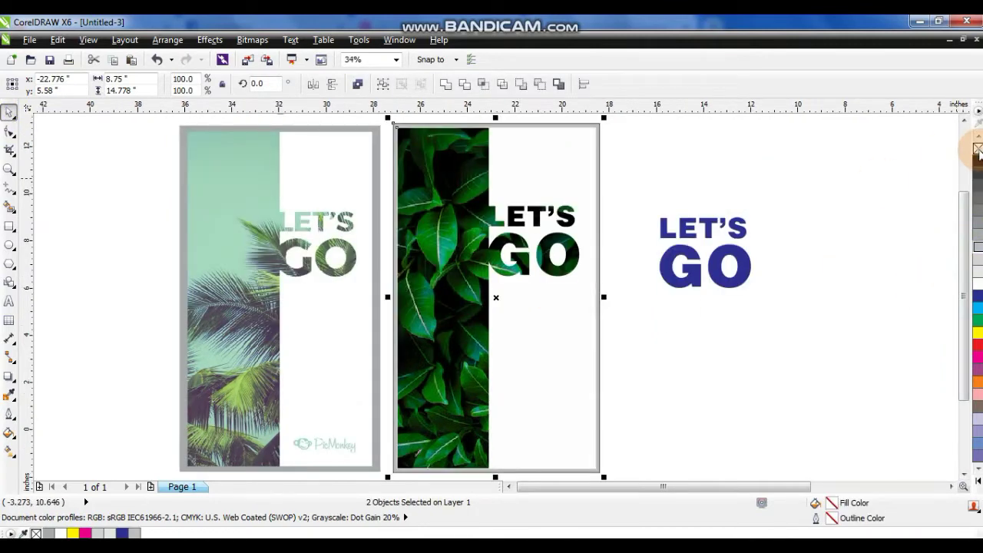
{"action": "left_click", "coordinate": [677, 176]}
{"action": "key", "text": "F9"}
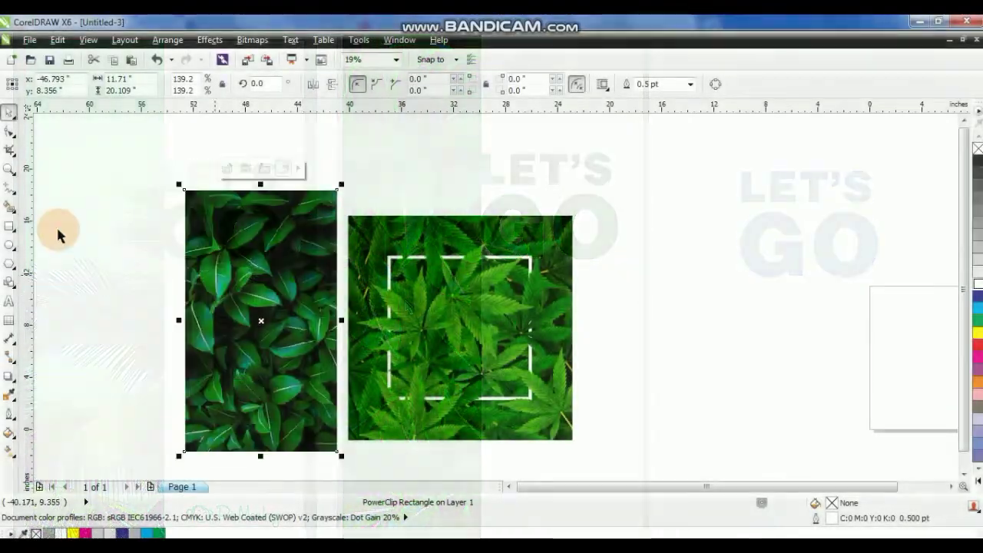
- Draw a square about 8.52 in wide over the dark leaf photo and give it a white outline
{"action": "left_click", "coordinate": [11, 166]}
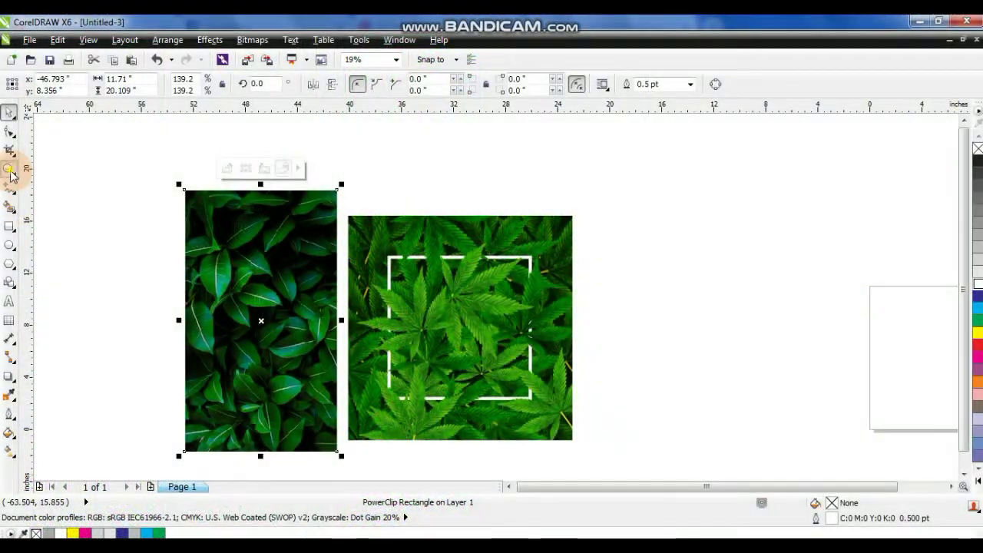
{"action": "left_click_drag", "start_coordinate": [145, 182], "coordinate": [596, 425]}
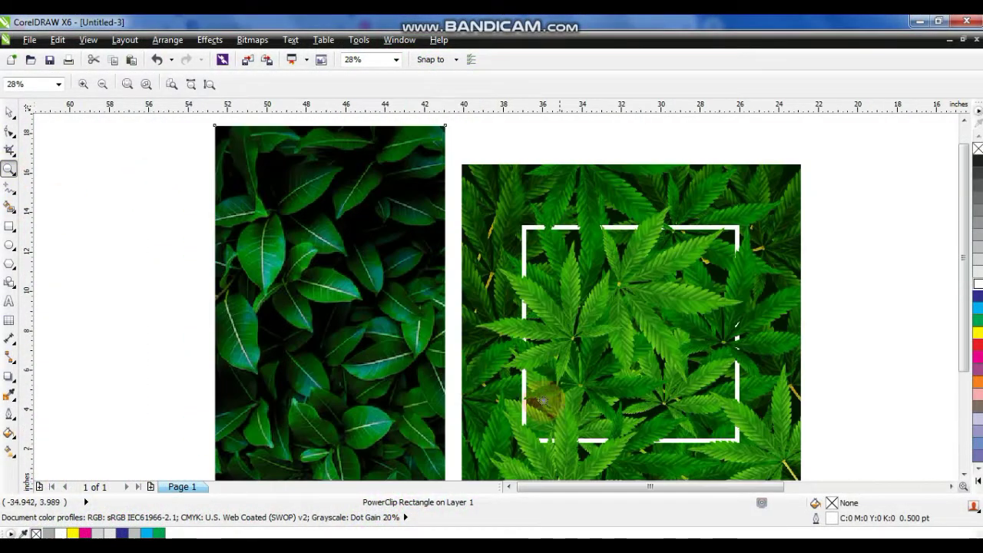
{"action": "left_click_drag", "start_coordinate": [172, 197], "coordinate": [784, 460]}
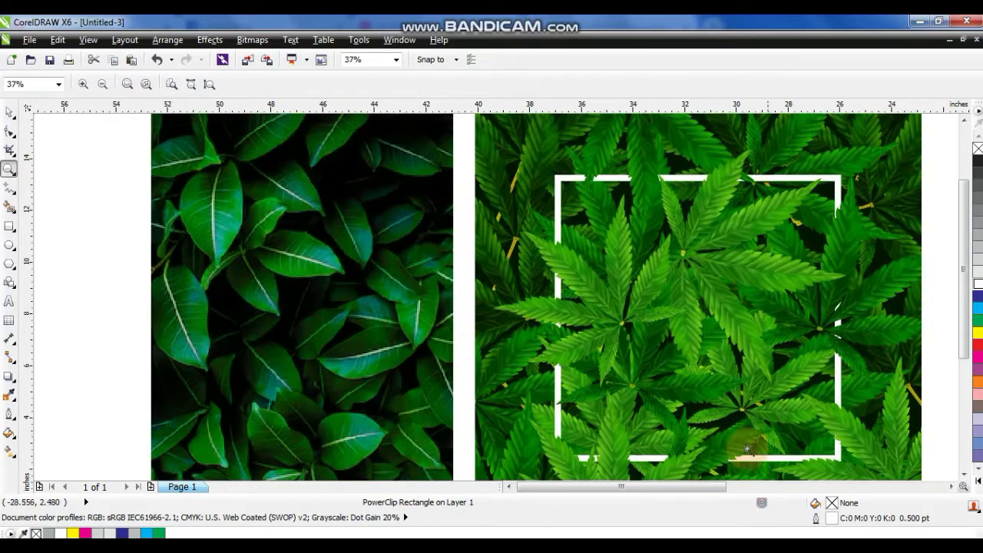
{"action": "left_click", "coordinate": [9, 224]}
{"action": "left_click_drag", "start_coordinate": [196, 183], "coordinate": [381, 367]}
{"action": "left_click_drag", "start_coordinate": [304, 375], "coordinate": [328, 403]}
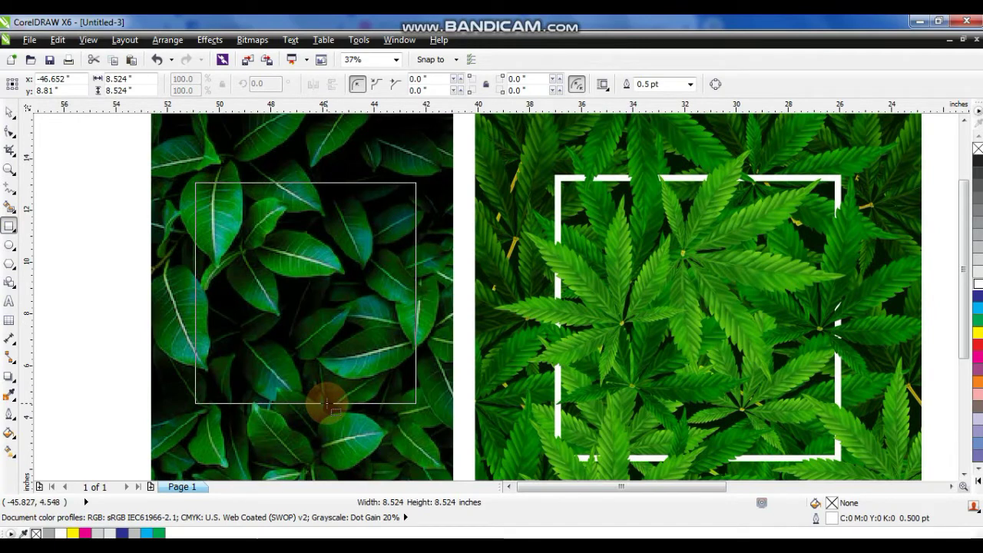
{"action": "left_click_drag", "start_coordinate": [328, 403], "coordinate": [328, 403]}
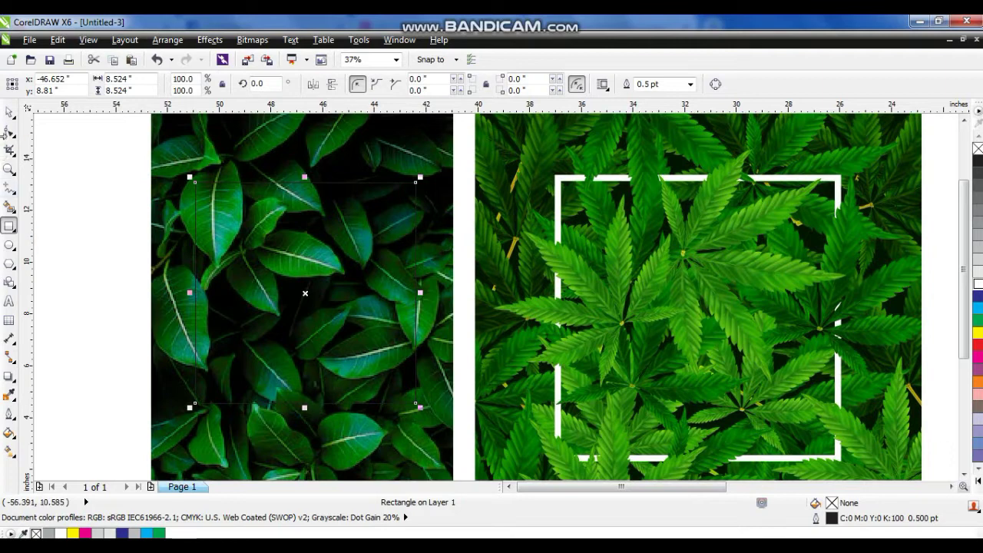
{"action": "left_click", "coordinate": [9, 113]}
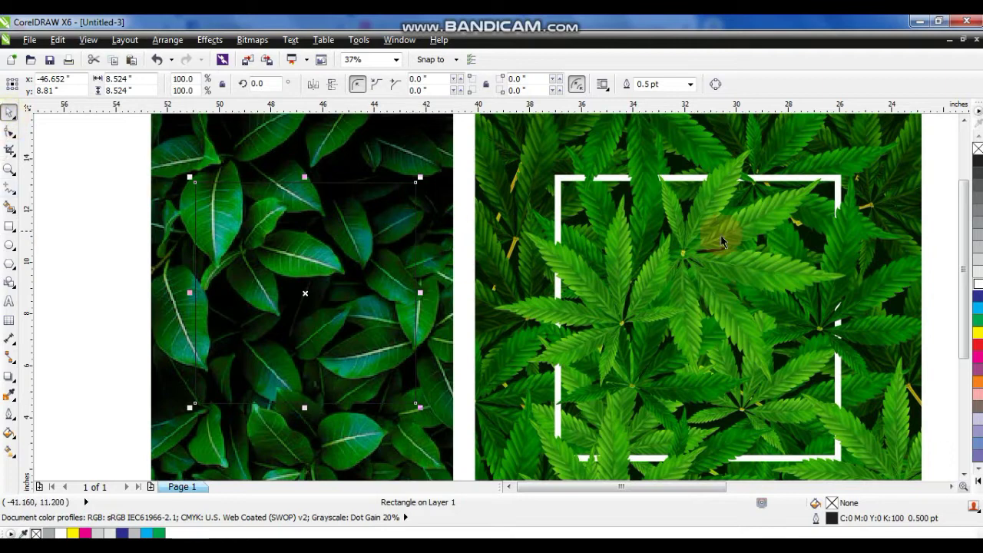
{"action": "right_click", "coordinate": [978, 289]}
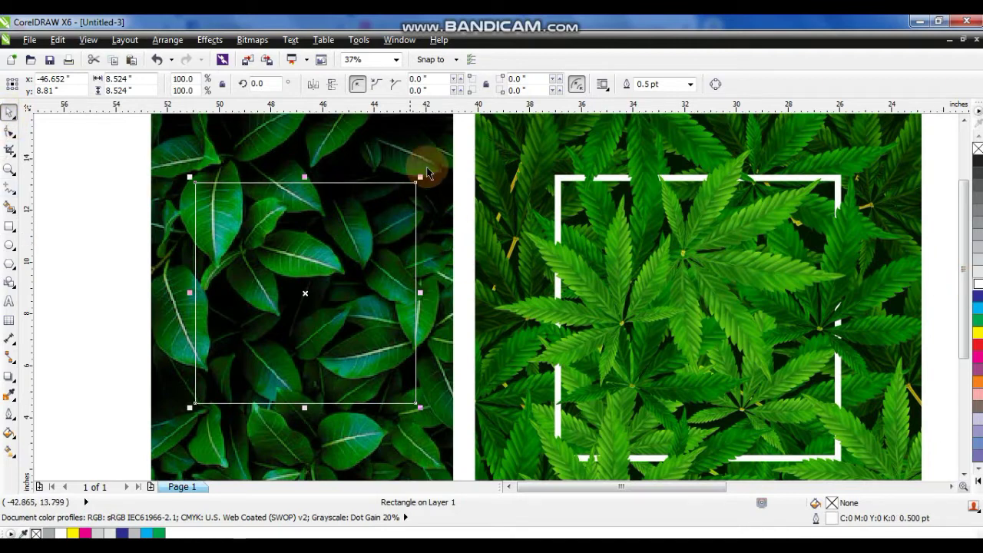
- Combine the square with a slightly smaller concentric copy to form a thin frame, and shift it slightly down
{"action": "left_click_drag", "start_coordinate": [420, 176], "coordinate": [397, 182]}
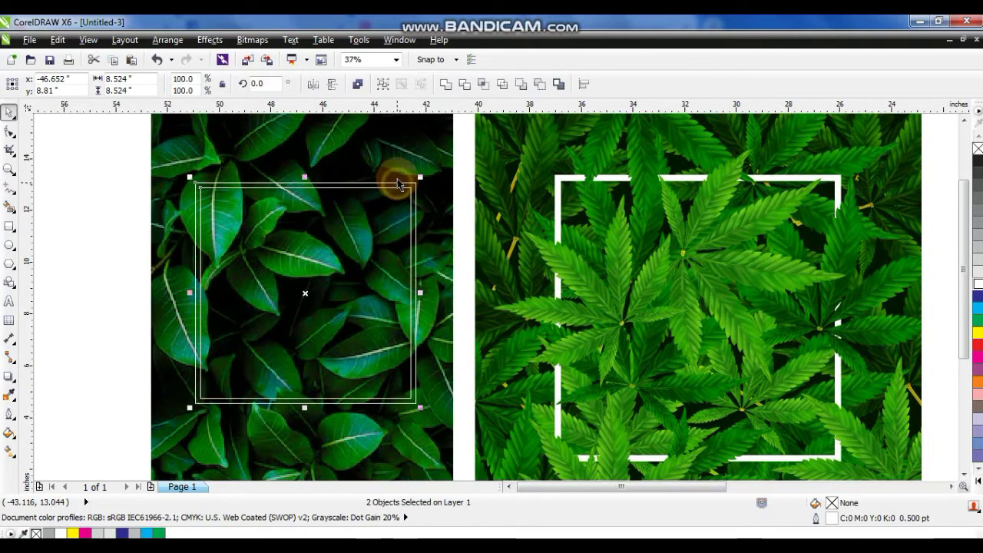
{"action": "left_click", "coordinate": [361, 86]}
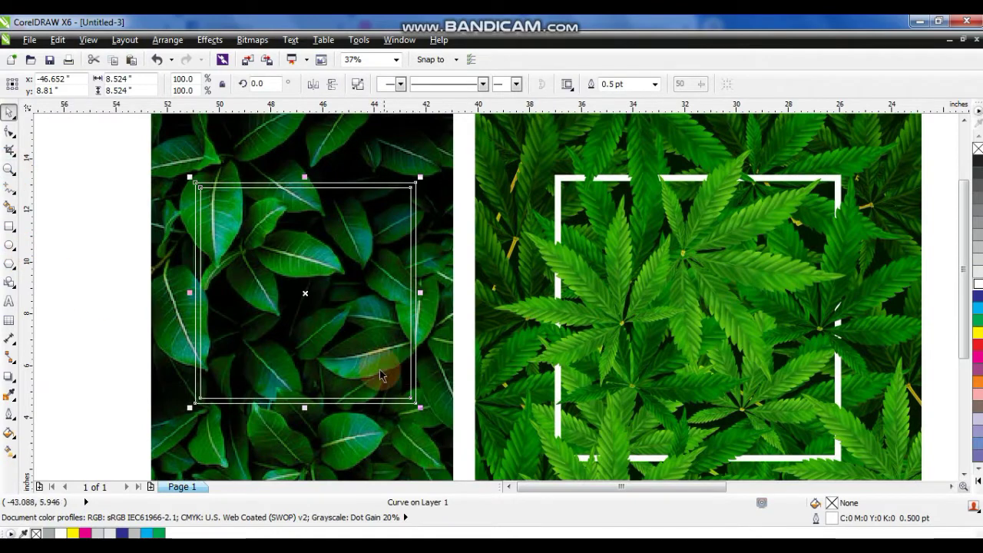
{"action": "left_click_drag", "start_coordinate": [307, 294], "coordinate": [306, 304]}
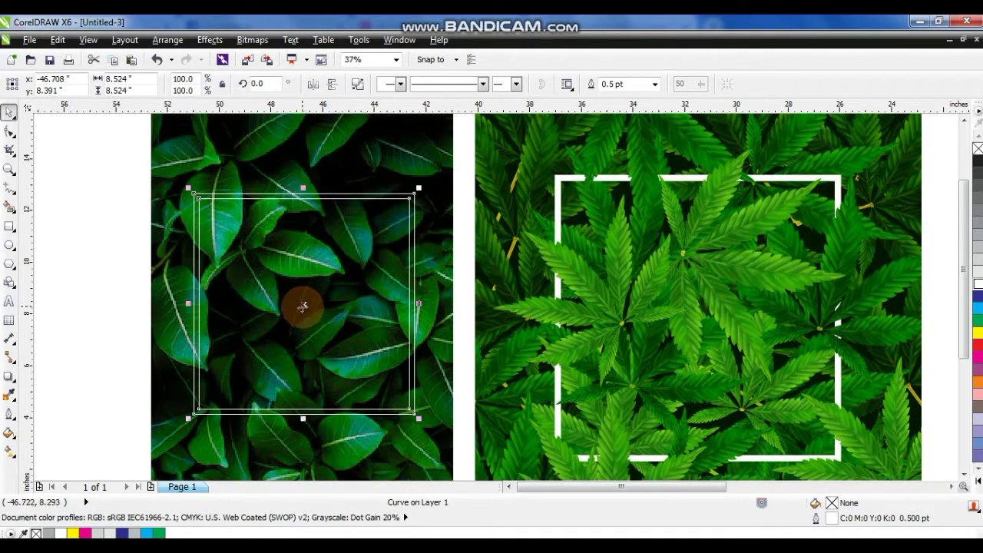
- Trace a closed shape over the part of the large leaf that crosses the frame's upper-left corner
{"action": "left_click", "coordinate": [9, 168]}
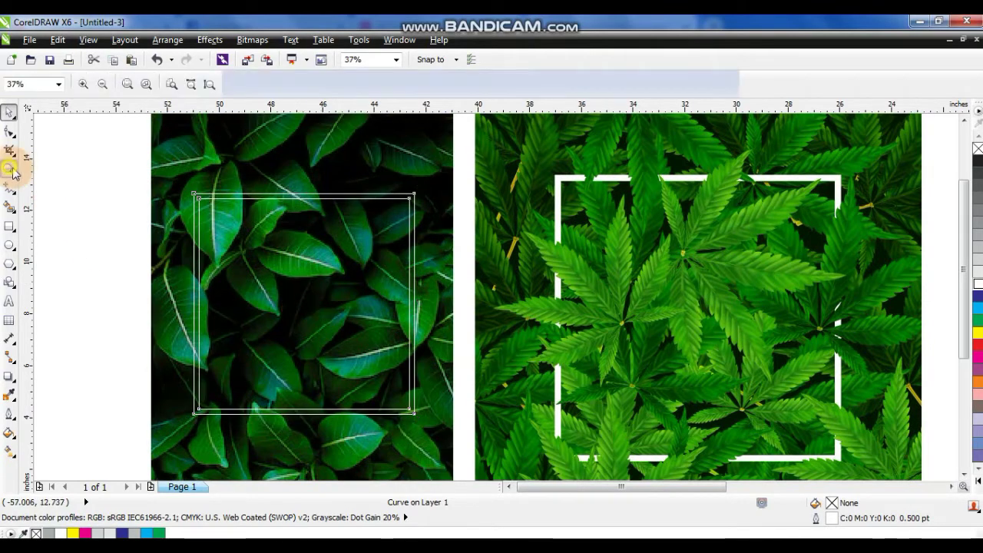
{"action": "left_click_drag", "start_coordinate": [159, 169], "coordinate": [332, 292]}
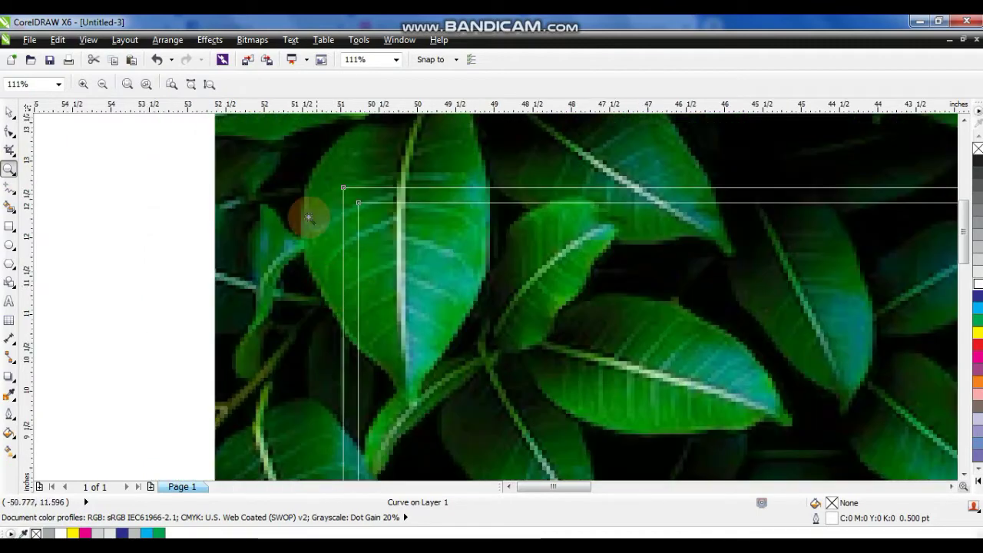
{"action": "left_click", "coordinate": [9, 187]}
{"action": "left_click", "coordinate": [482, 159]}
{"action": "left_click", "coordinate": [488, 224]}
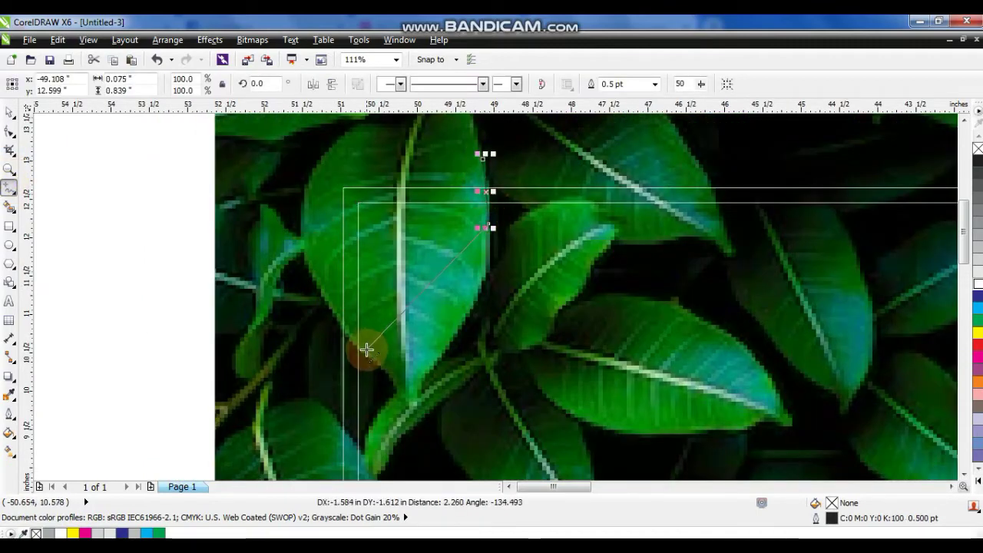
{"action": "left_click", "coordinate": [365, 352]}
{"action": "left_click", "coordinate": [329, 307]}
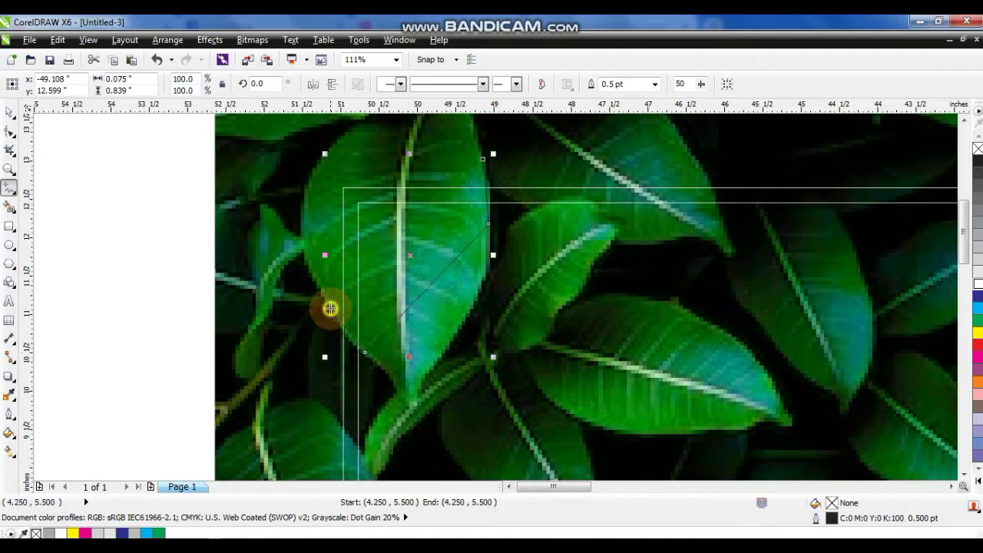
{"action": "left_click", "coordinate": [334, 163]}
{"action": "left_click", "coordinate": [482, 159]}
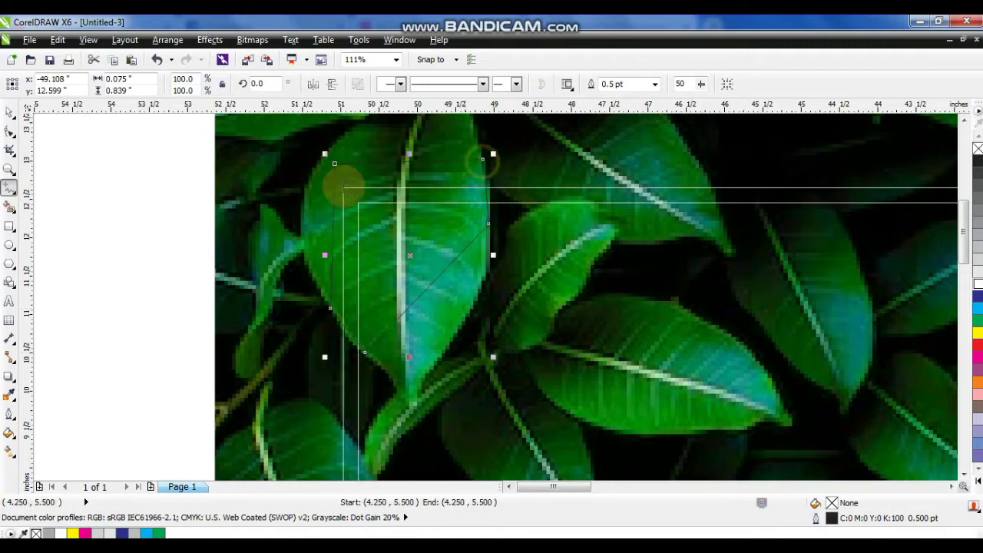
- Convert the traced shape's leaf-edge segments to curves and bend them to follow the leaf's outline
{"action": "left_click", "coordinate": [8, 170]}
{"action": "left_click_drag", "start_coordinate": [268, 146], "coordinate": [557, 366]}
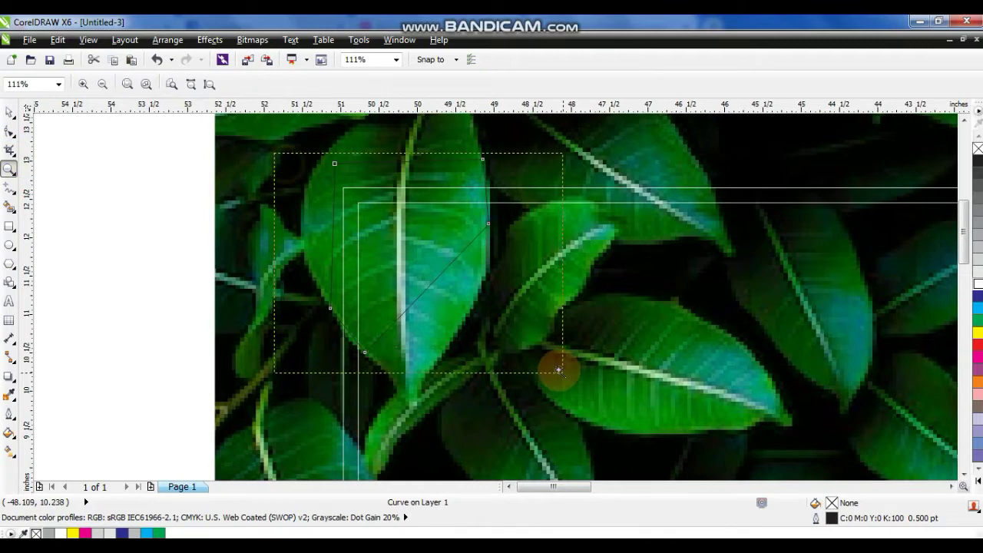
{"action": "left_click", "coordinate": [11, 132]}
{"action": "left_click_drag", "start_coordinate": [330, 338], "coordinate": [388, 439]}
{"action": "left_click", "coordinate": [202, 83]}
{"action": "left_click_drag", "start_coordinate": [614, 184], "coordinate": [620, 171]}
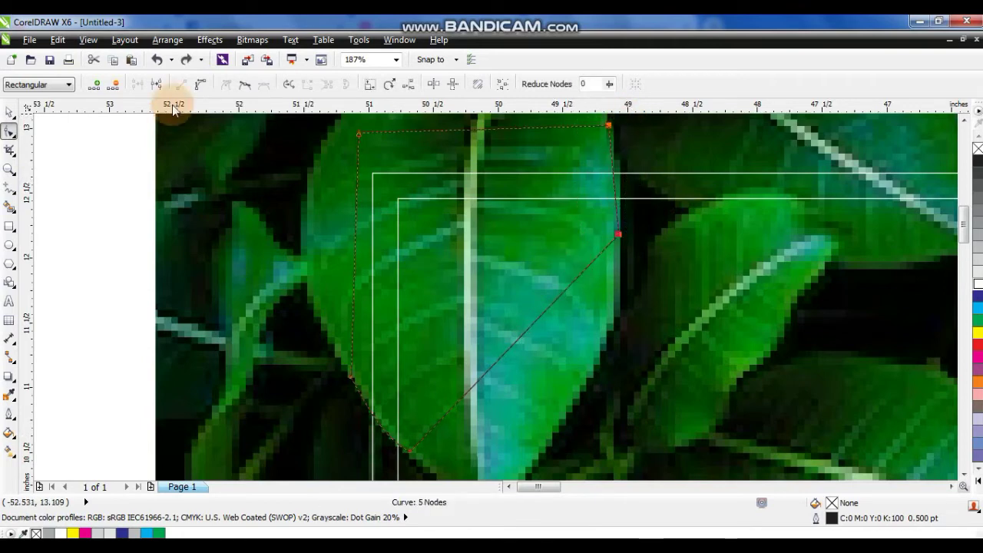
{"action": "left_click", "coordinate": [208, 82]}
{"action": "left_click_drag", "start_coordinate": [614, 191], "coordinate": [621, 188]}
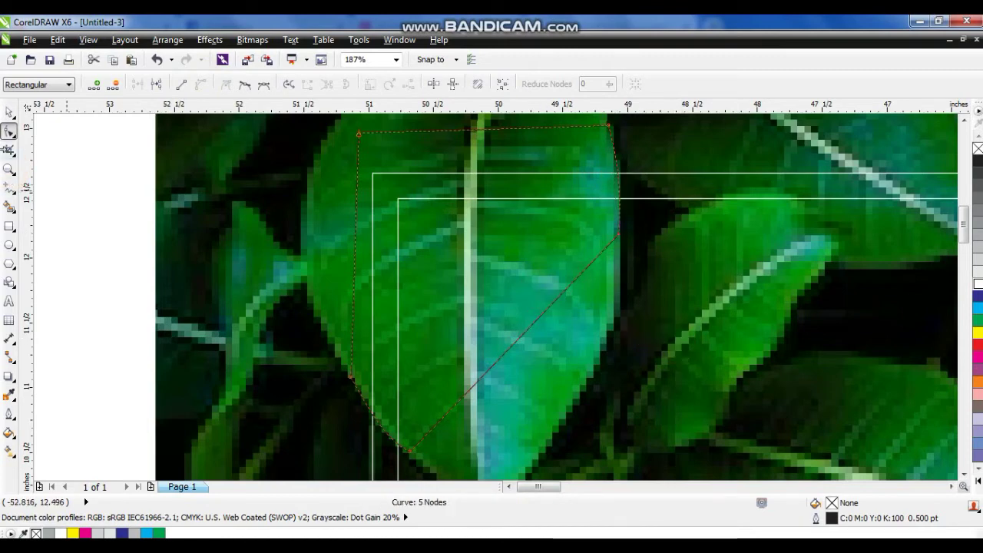
- Fill the traced leaf shape with yellow
{"action": "left_click", "coordinate": [9, 112]}
{"action": "scroll", "coordinate": [526, 292], "scroll_direction": "down", "scroll_amount": 2}
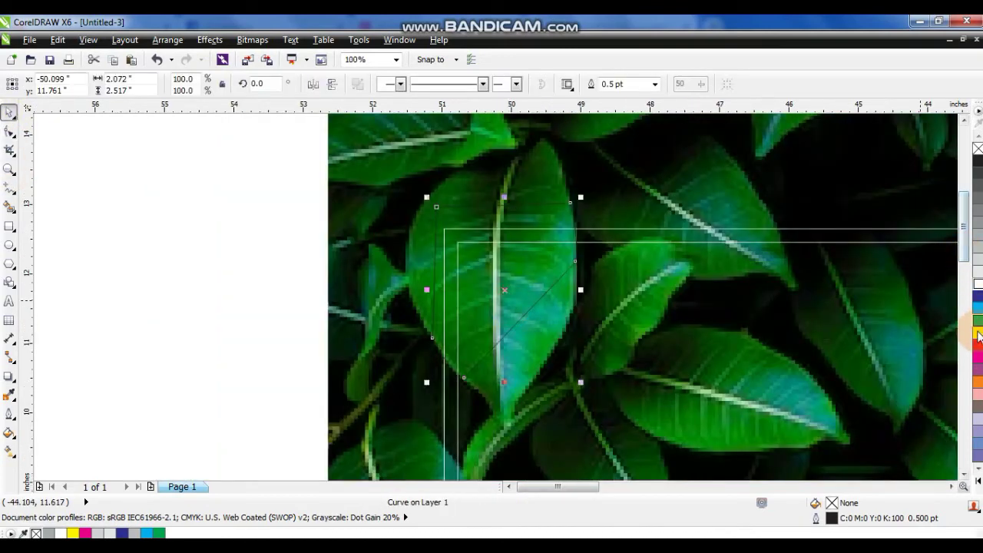
{"action": "left_click", "coordinate": [978, 333]}
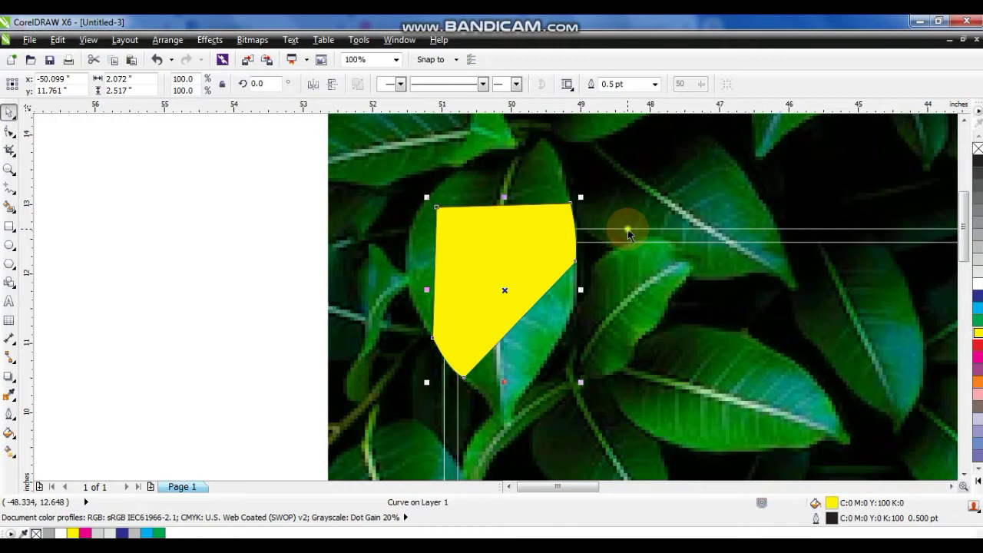
- Trim the yellow shape out of the square frame and move it off the photo to the left
{"action": "left_click", "coordinate": [627, 234], "text": "shift"}
{"action": "left_click", "coordinate": [464, 86]}
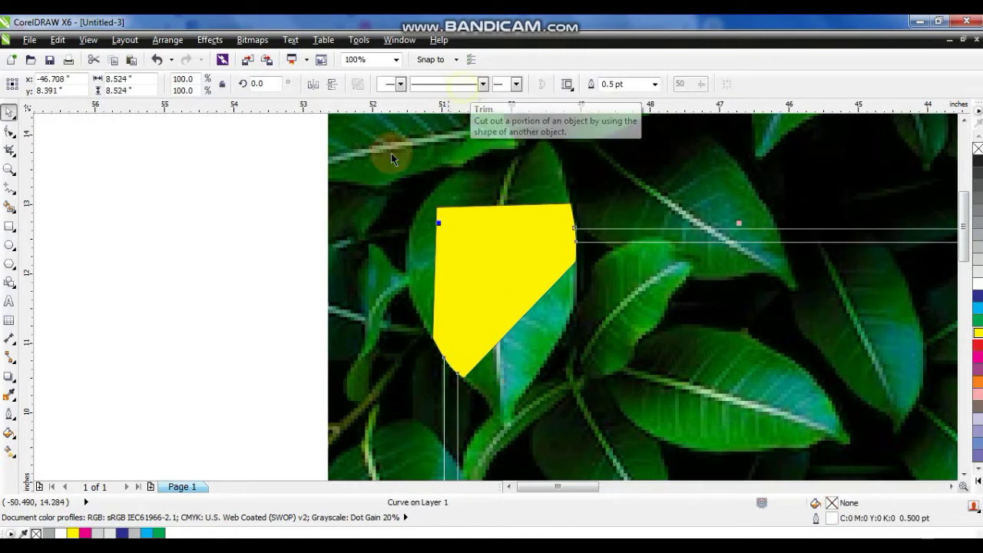
{"action": "left_click_drag", "start_coordinate": [523, 267], "coordinate": [178, 242]}
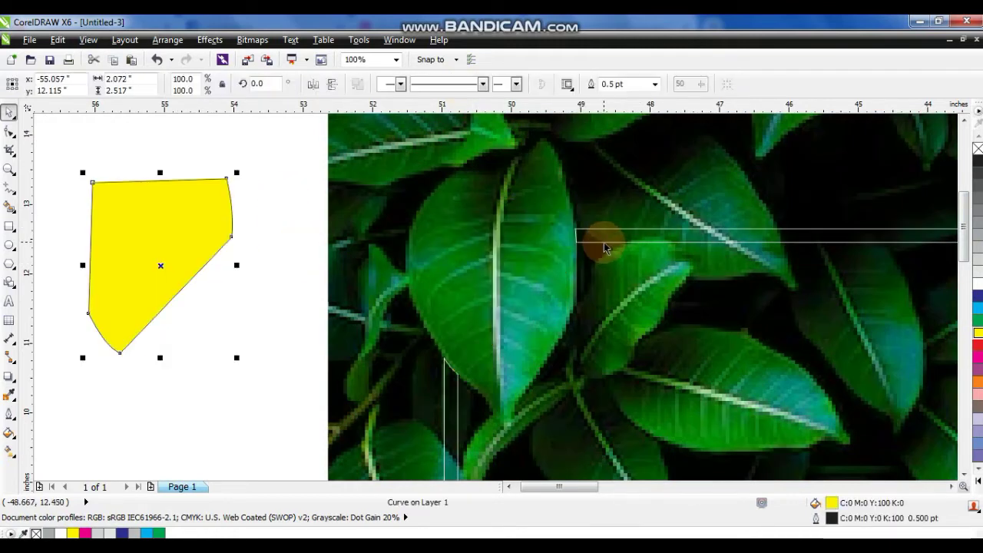
- Fill the trimmed square frame with white and remove its outline
{"action": "left_click", "coordinate": [603, 243]}
{"action": "left_click", "coordinate": [976, 284]}
{"action": "key", "text": "shift+F2"}
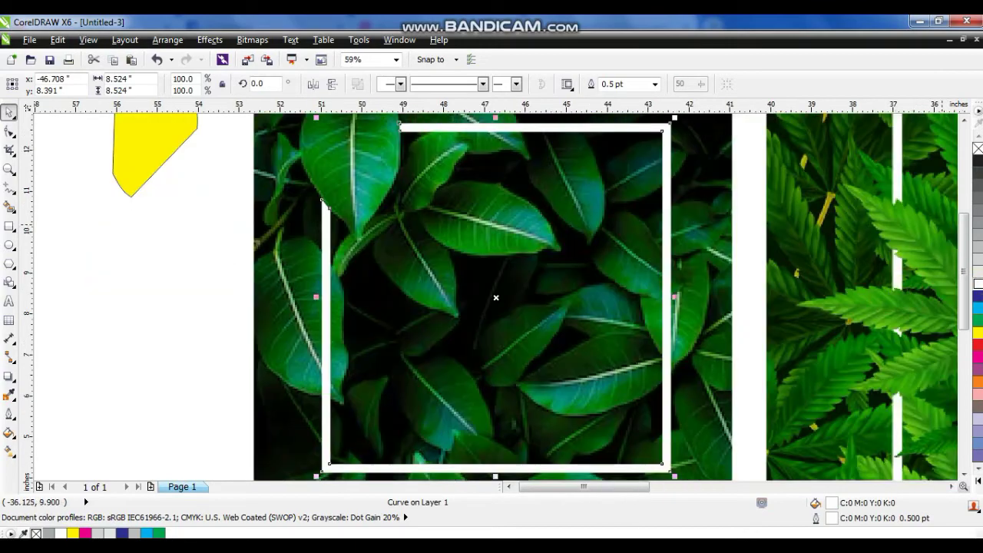
{"action": "right_click", "coordinate": [977, 149]}
{"action": "key", "text": "Escape"}
{"action": "scroll", "coordinate": [394, 341], "scroll_direction": "down", "scroll_amount": 2}
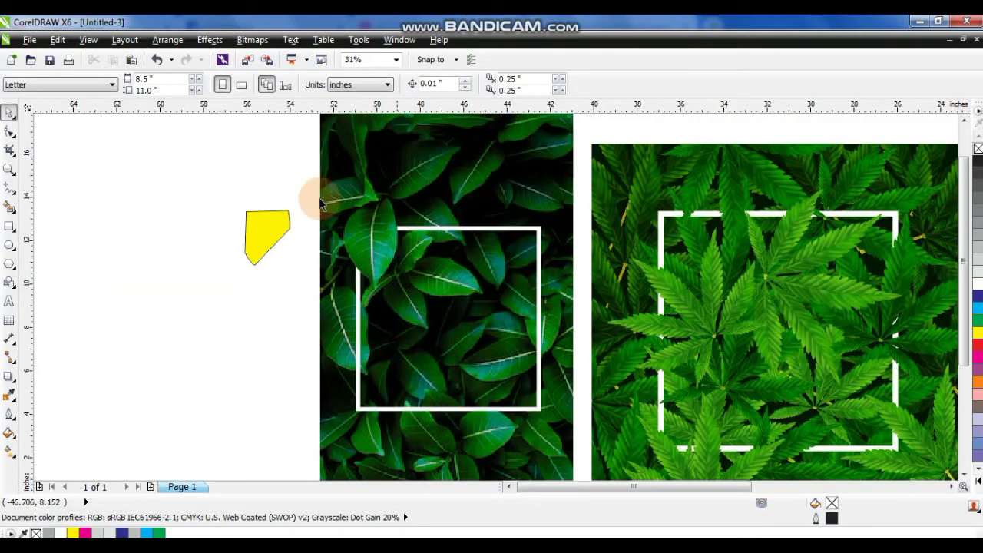
- Remove the white fill from the square frame and give it a white outline to expose the leaf under its bottom edge
{"action": "left_click", "coordinate": [10, 188]}
{"action": "left_click", "coordinate": [9, 168]}
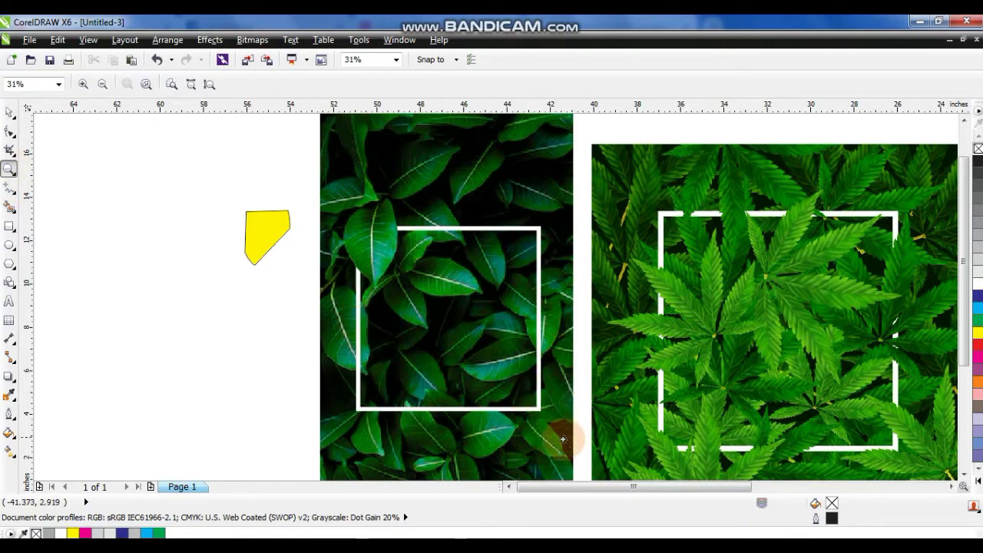
{"action": "left_click_drag", "start_coordinate": [384, 392], "coordinate": [484, 449]}
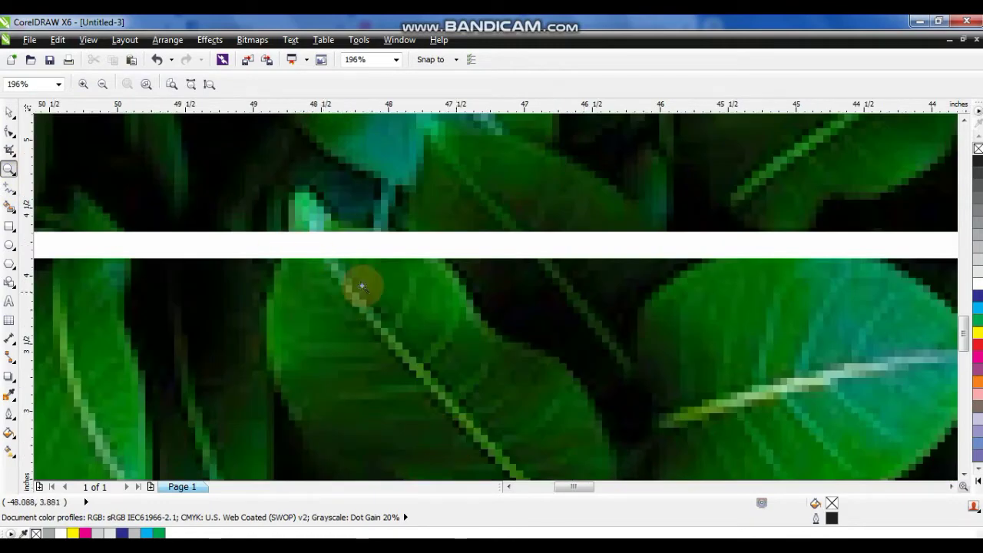
{"action": "left_click", "coordinate": [9, 113]}
{"action": "left_click", "coordinate": [376, 253]}
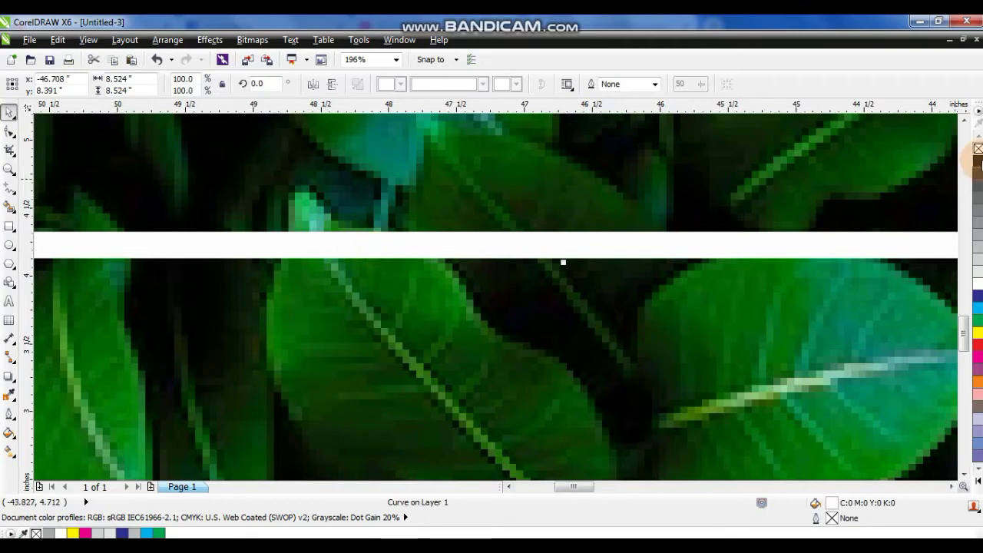
{"action": "left_click", "coordinate": [978, 148]}
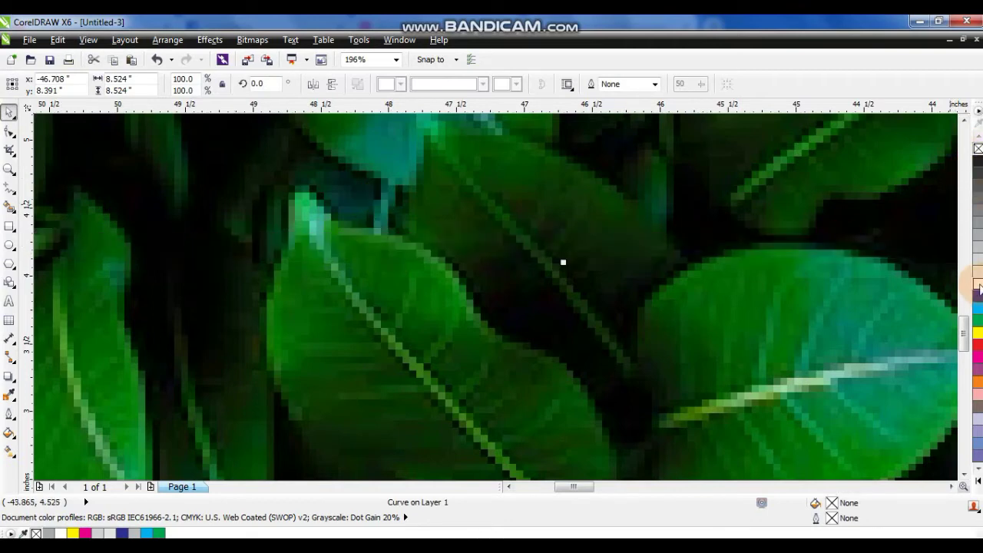
{"action": "right_click", "coordinate": [977, 283]}
- Trace a closed four-sided shape around the leaf tip that crosses the frame's bottom edge
{"action": "left_click", "coordinate": [11, 188]}
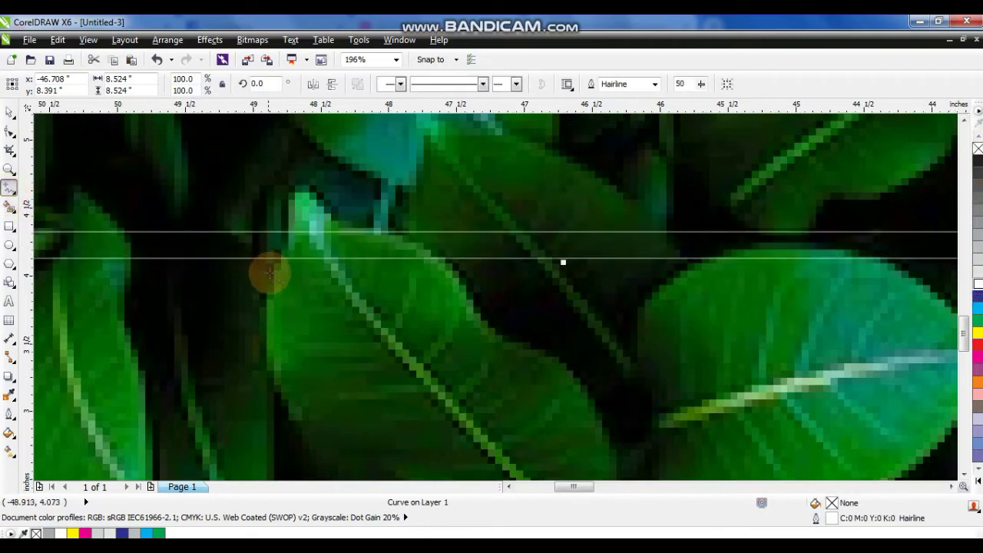
{"action": "left_click", "coordinate": [292, 224]}
{"action": "left_click", "coordinate": [381, 227]}
{"action": "left_click", "coordinate": [454, 272]}
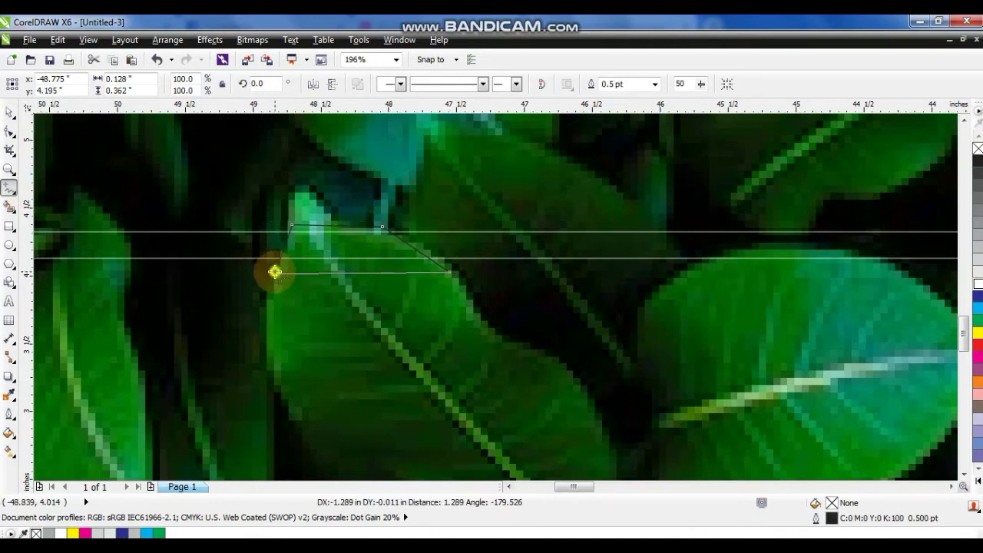
{"action": "left_click", "coordinate": [275, 272]}
- Convert the leaf-tip shape's segments to curves and bend its two sides to follow the leaf's outline
{"action": "left_click", "coordinate": [10, 131]}
{"action": "left_click_drag", "start_coordinate": [127, 180], "coordinate": [499, 326]}
{"action": "key", "text": "shift+F2"}
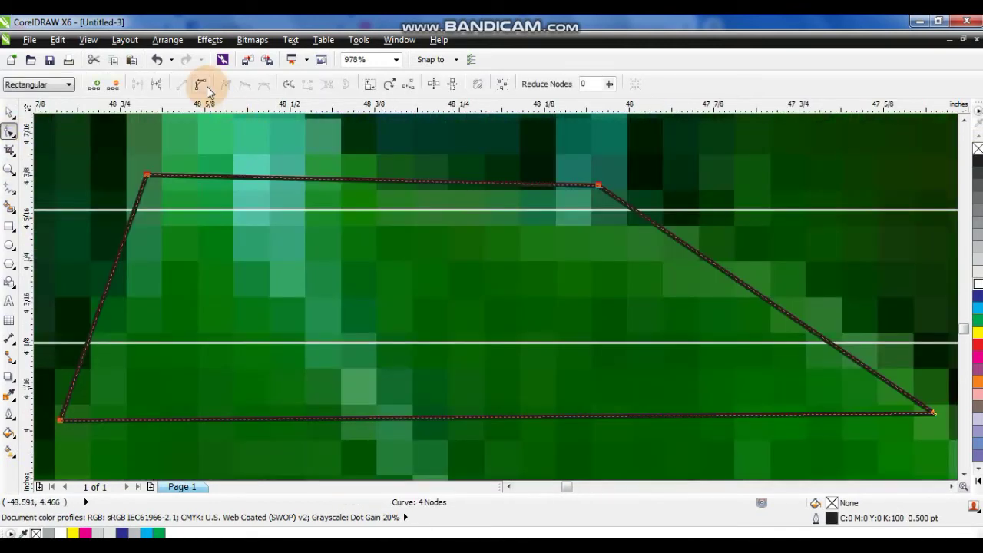
{"action": "left_click", "coordinate": [204, 86]}
{"action": "scroll", "coordinate": [642, 289], "scroll_direction": "down", "scroll_amount": 1}
{"action": "left_click_drag", "start_coordinate": [689, 283], "coordinate": [699, 275]}
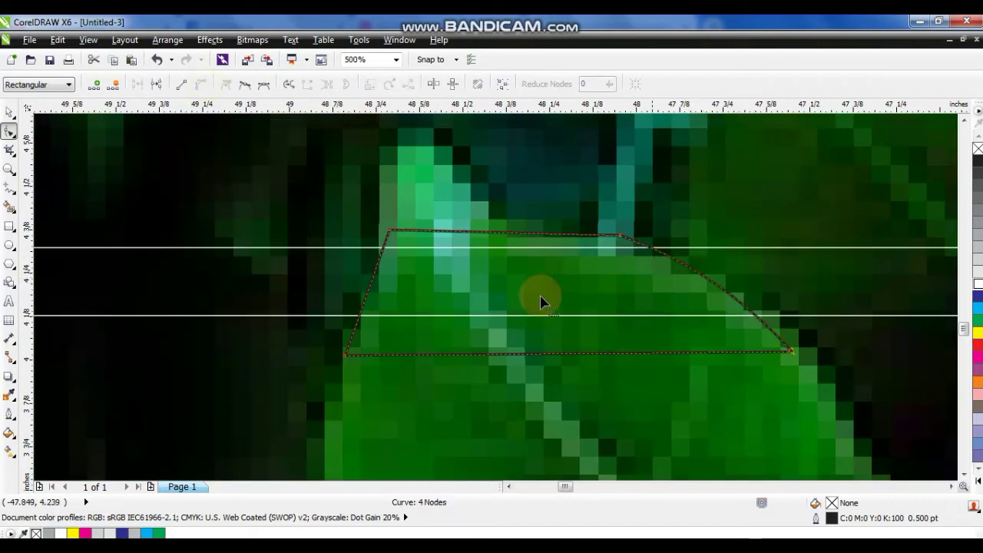
{"action": "left_click", "coordinate": [377, 270]}
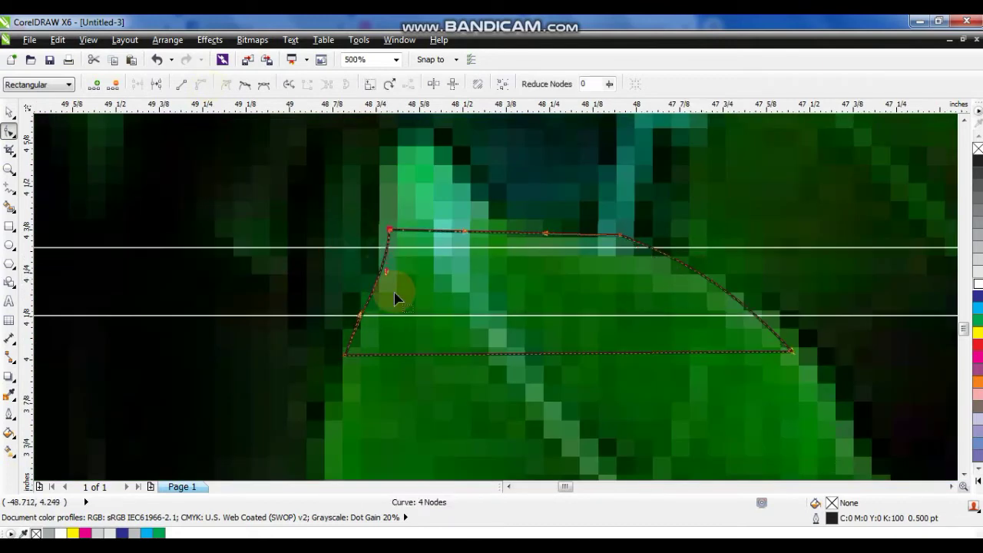
{"action": "left_click_drag", "start_coordinate": [358, 317], "coordinate": [346, 309]}
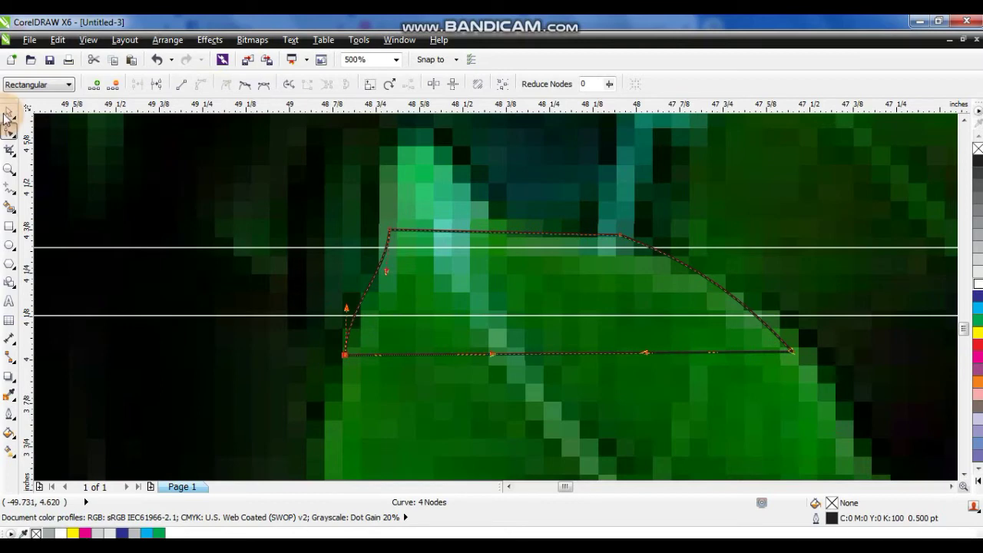
- Trim the leaf-tip shape out of the frame's bottom edge and delete the cutting shape
{"action": "left_click", "coordinate": [8, 113]}
{"action": "left_click", "coordinate": [365, 275]}
{"action": "left_click", "coordinate": [350, 247], "text": "shift"}
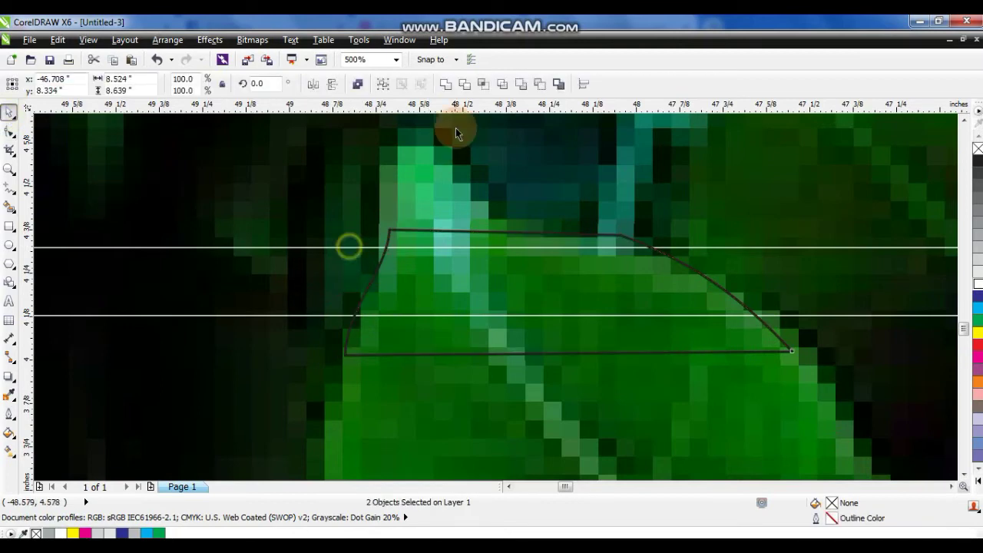
{"action": "left_click", "coordinate": [464, 83]}
{"action": "left_click", "coordinate": [420, 231]}
{"action": "key", "text": "Delete"}
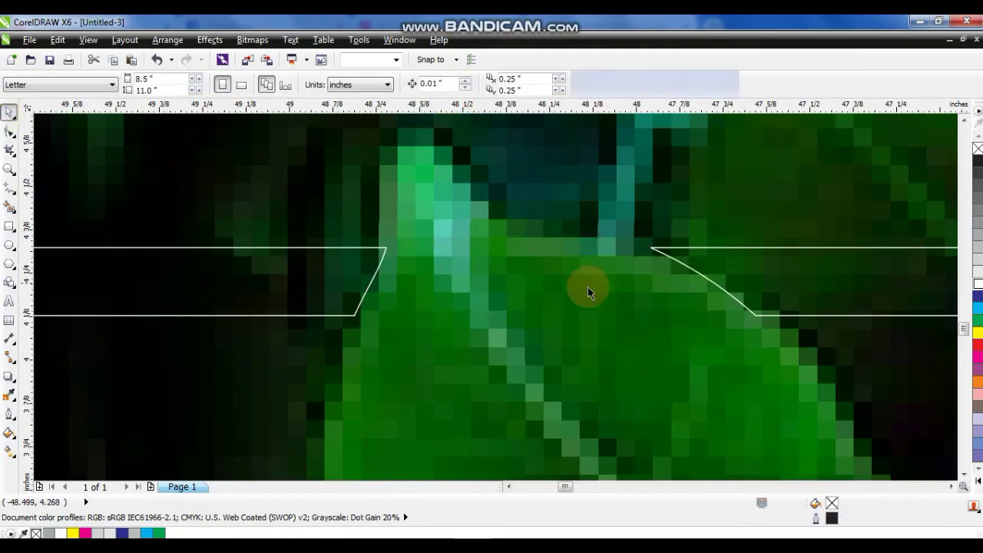
- Fill the frame trimmed at its bottom edge with white and review it against the whole photo
{"action": "left_click", "coordinate": [676, 247]}
{"action": "left_click", "coordinate": [975, 284]}
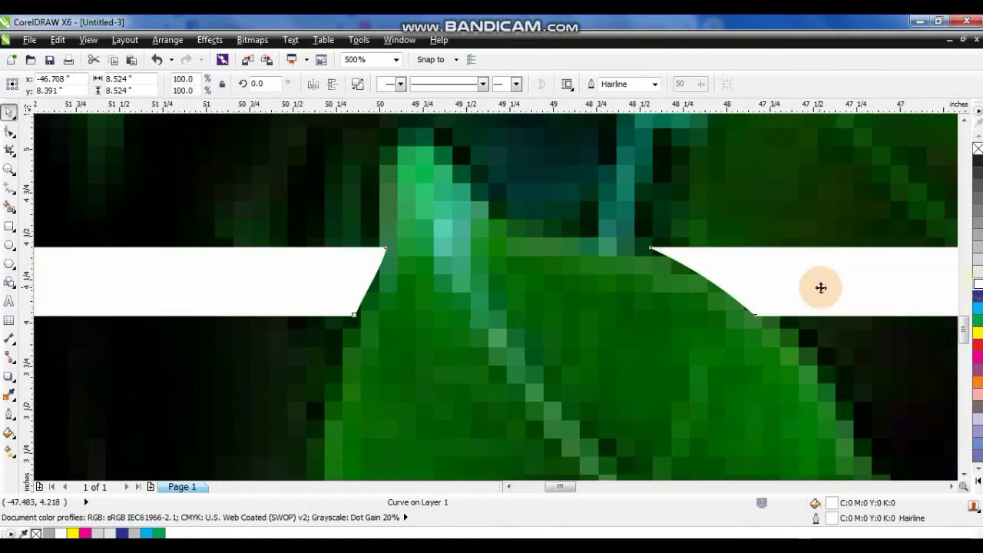
{"action": "scroll", "coordinate": [818, 287], "scroll_direction": "down", "scroll_amount": 2}
{"action": "left_click", "coordinate": [807, 358]}
{"action": "key", "text": "F4"}
{"action": "key", "text": "Escape"}
{"action": "left_click", "coordinate": [562, 379]}
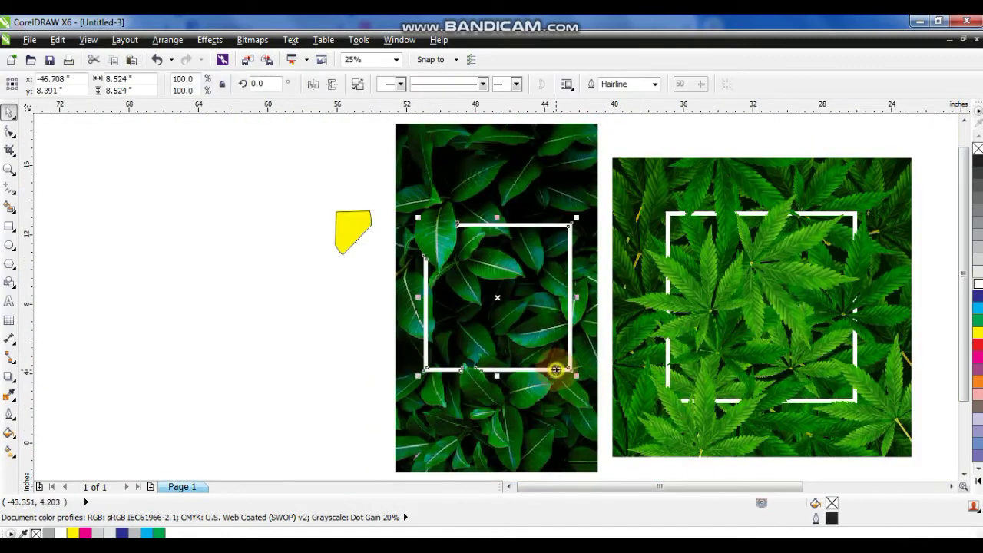
{"action": "left_click", "coordinate": [258, 331]}
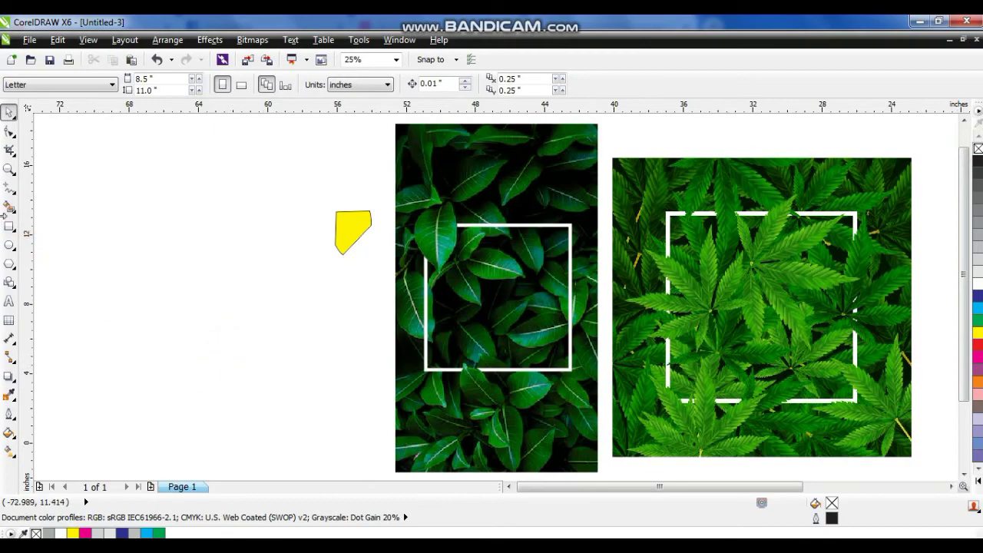
- Give the square frame a white outline and no fill to expose the leaves under its right edge
{"action": "left_click", "coordinate": [9, 170]}
{"action": "left_click", "coordinate": [568, 301]}
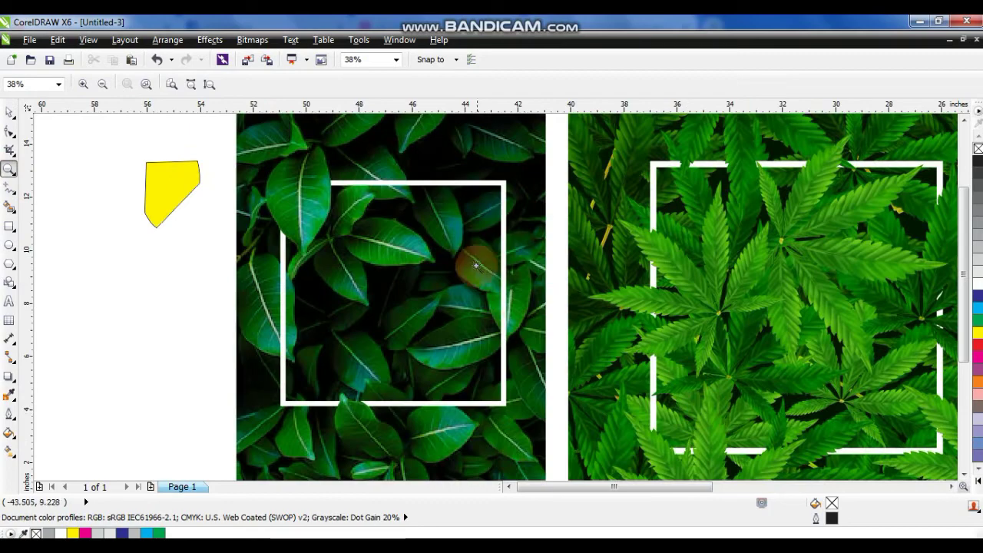
{"action": "left_click_drag", "start_coordinate": [450, 220], "coordinate": [581, 312]}
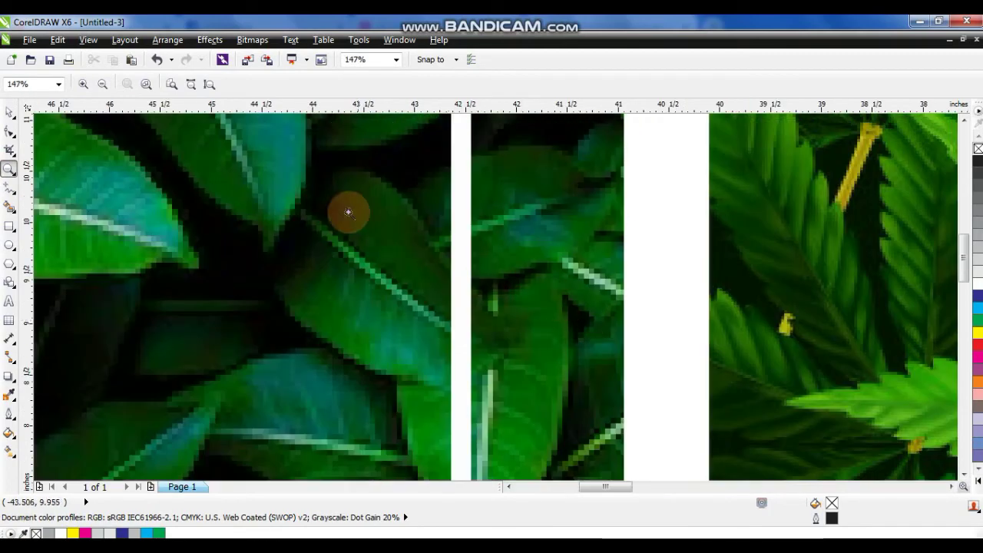
{"action": "left_click", "coordinate": [9, 112]}
{"action": "left_click", "coordinate": [466, 185]}
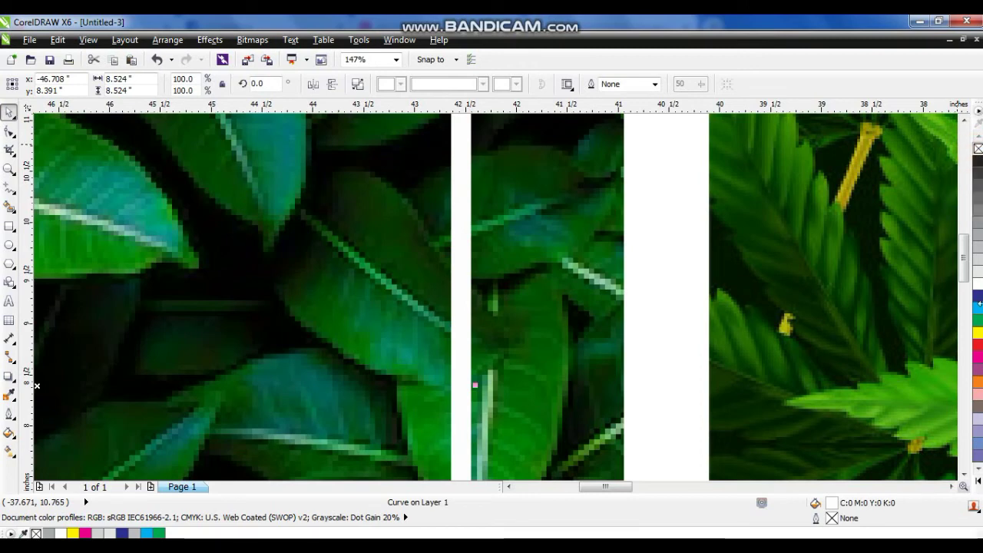
{"action": "right_click", "coordinate": [976, 284]}
{"action": "left_click", "coordinate": [977, 148]}
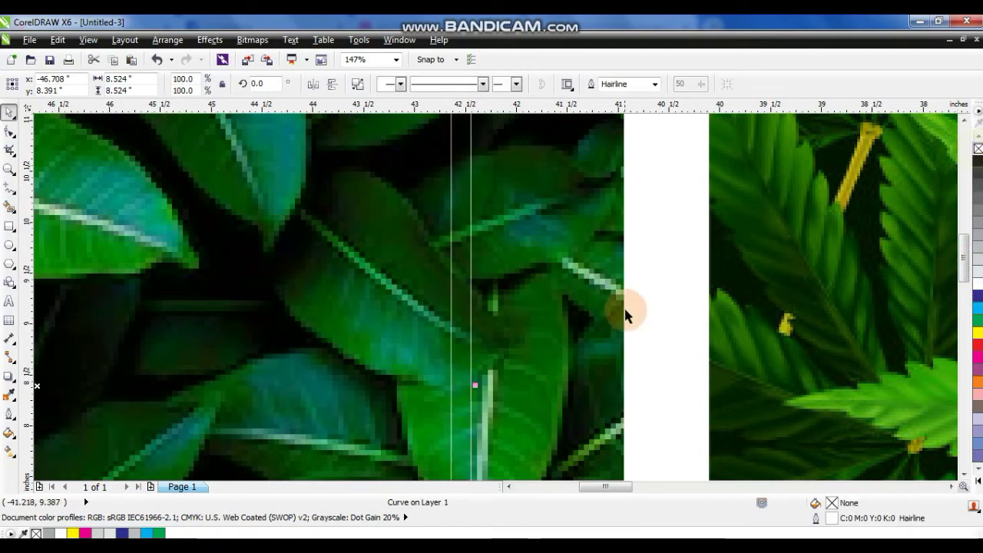
- Trace a closed four-sided shape around the part of the leaf that crosses the frame's right edge
{"action": "left_click", "coordinate": [10, 169]}
{"action": "left_click_drag", "start_coordinate": [307, 206], "coordinate": [614, 423]}
{"action": "left_click", "coordinate": [9, 187]}
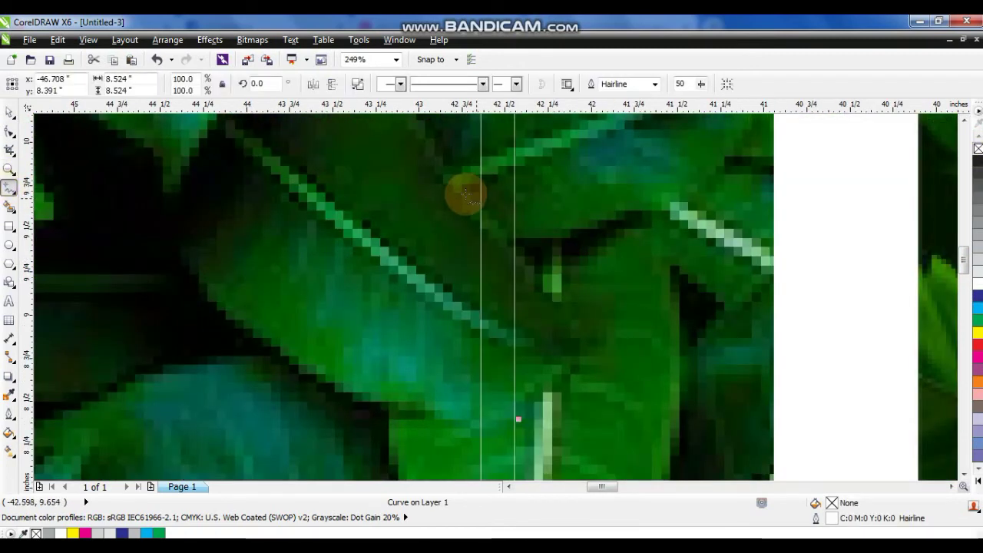
{"action": "left_click", "coordinate": [464, 191]}
{"action": "double_click", "coordinate": [572, 341]}
{"action": "double_click", "coordinate": [522, 402]}
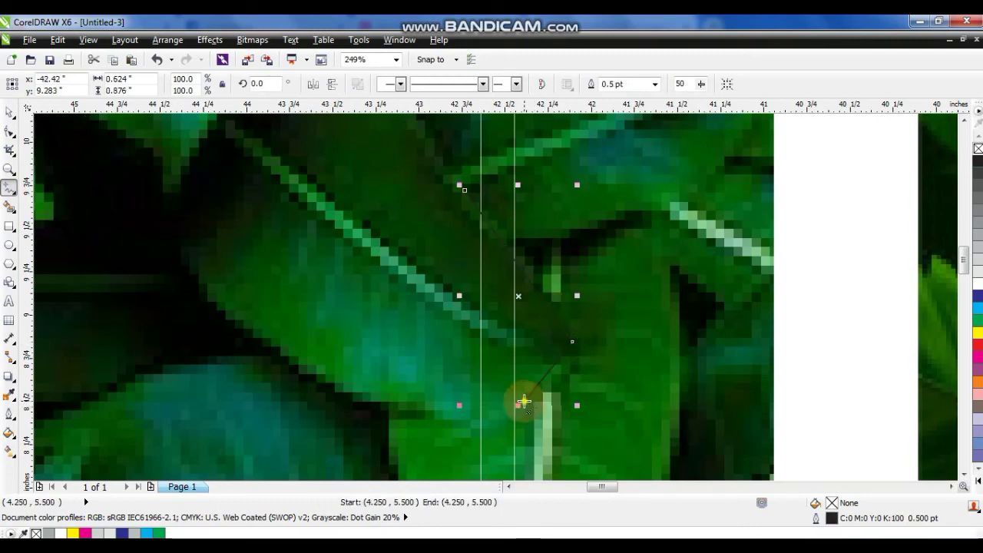
{"action": "double_click", "coordinate": [415, 419]}
{"action": "left_click", "coordinate": [464, 191]}
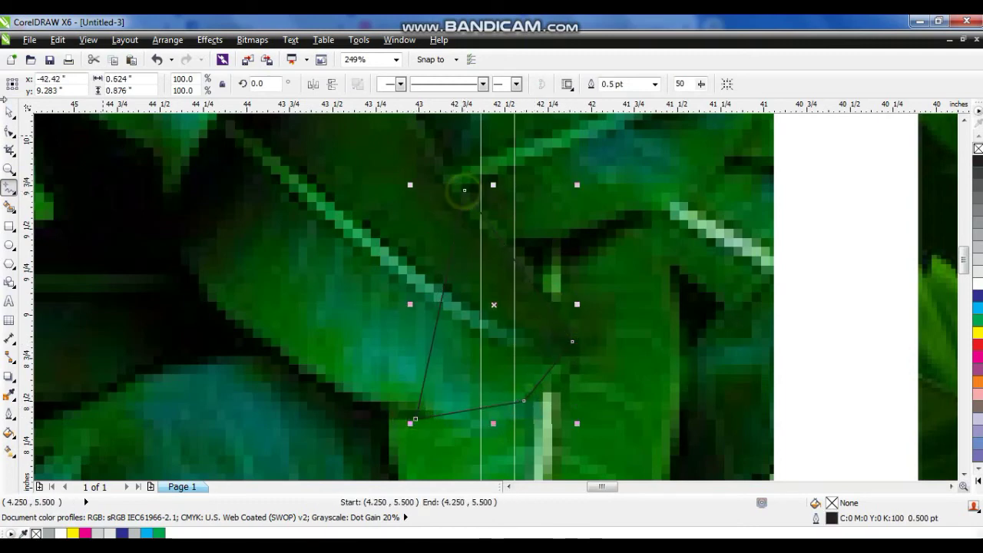
- Convert the right-edge shape's segments to curves and bend them along the leaf's lower and upper edges
{"action": "left_click", "coordinate": [10, 133]}
{"action": "left_click_drag", "start_coordinate": [230, 121], "coordinate": [679, 439]}
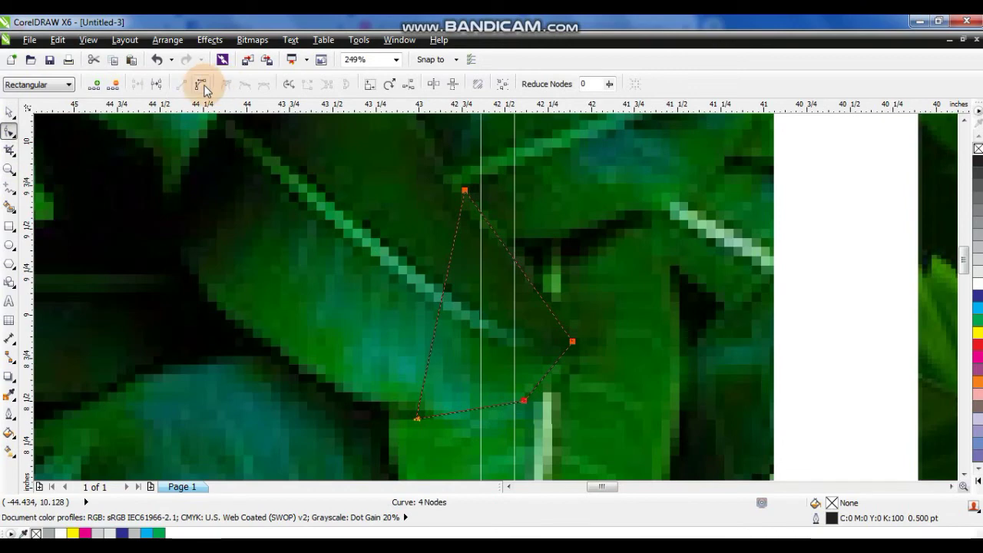
{"action": "left_click_drag", "start_coordinate": [500, 407], "coordinate": [501, 405]}
{"action": "left_click", "coordinate": [506, 249]}
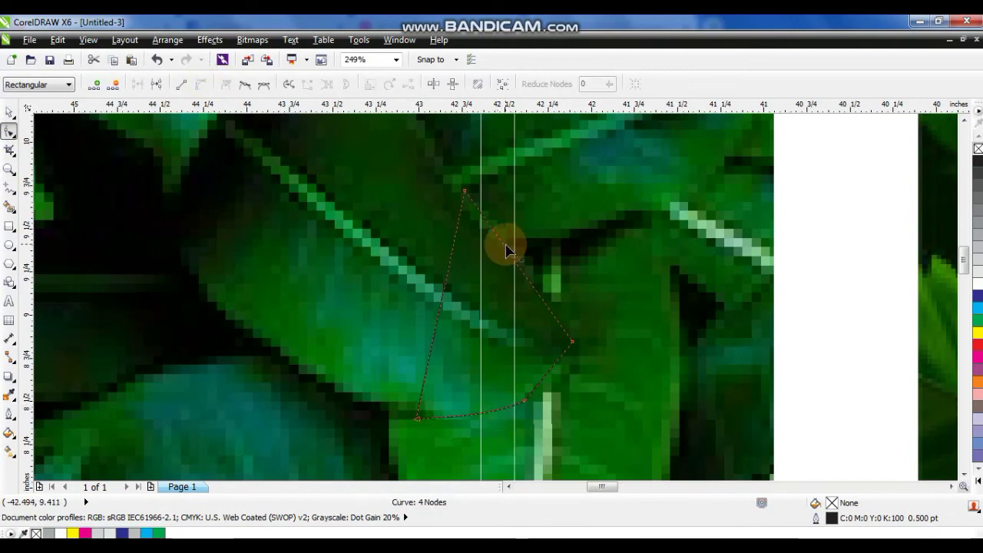
{"action": "left_click_drag", "start_coordinate": [508, 246], "coordinate": [509, 247]}
- Trim the traced leaf shape out of the frame's right edge and delete the cutting shape
{"action": "left_click", "coordinate": [8, 115]}
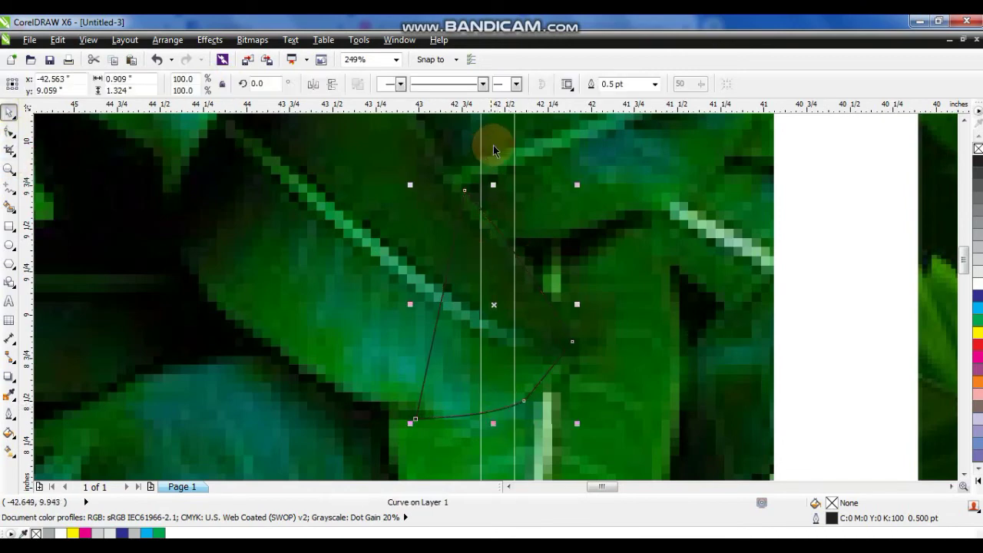
{"action": "left_click", "coordinate": [514, 139], "text": "shift"}
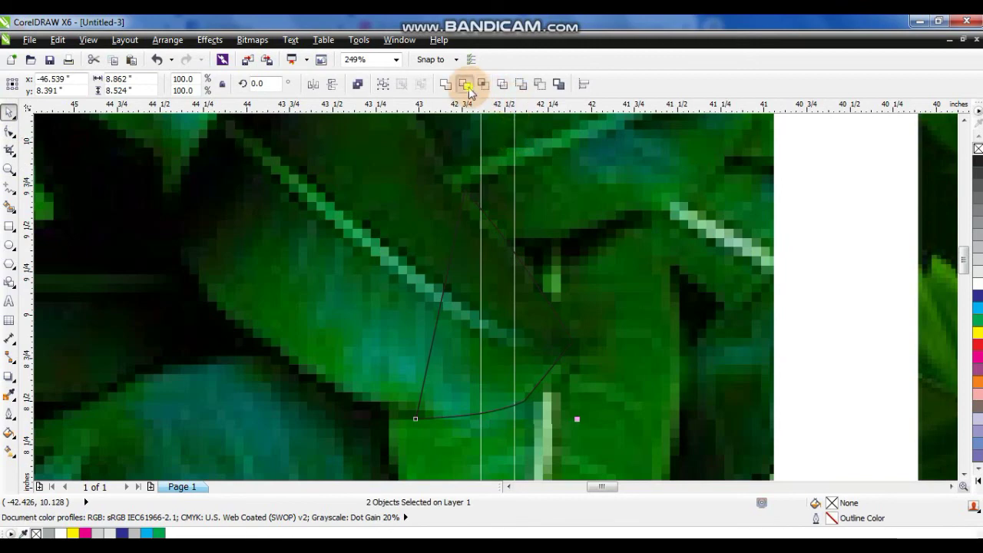
{"action": "left_click", "coordinate": [466, 85]}
{"action": "left_click", "coordinate": [467, 197]}
- Fill the frame trimmed at its right edge with white, remove its outline and deselect it
{"action": "left_click", "coordinate": [478, 194]}
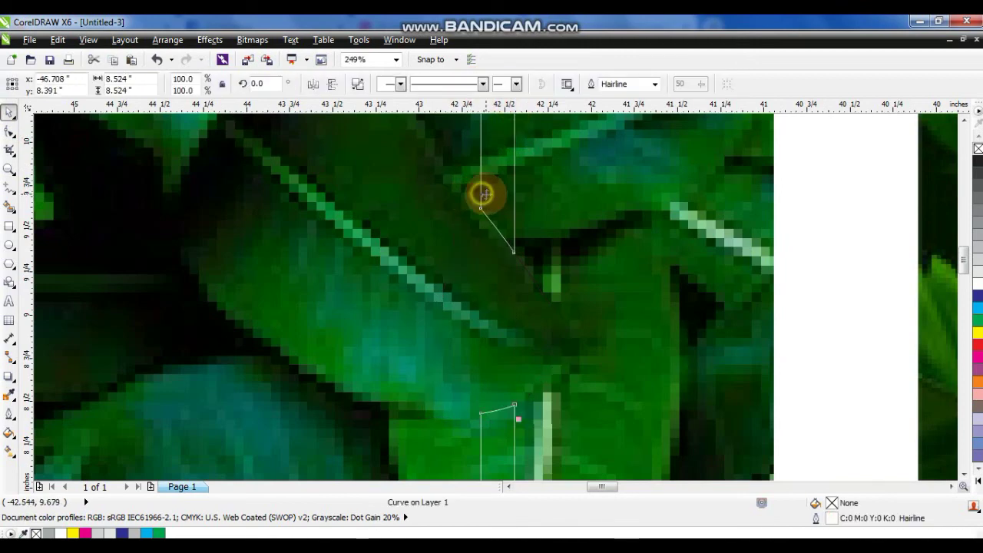
{"action": "left_click", "coordinate": [977, 284]}
{"action": "key", "text": "shift+F2"}
{"action": "right_click", "coordinate": [977, 149]}
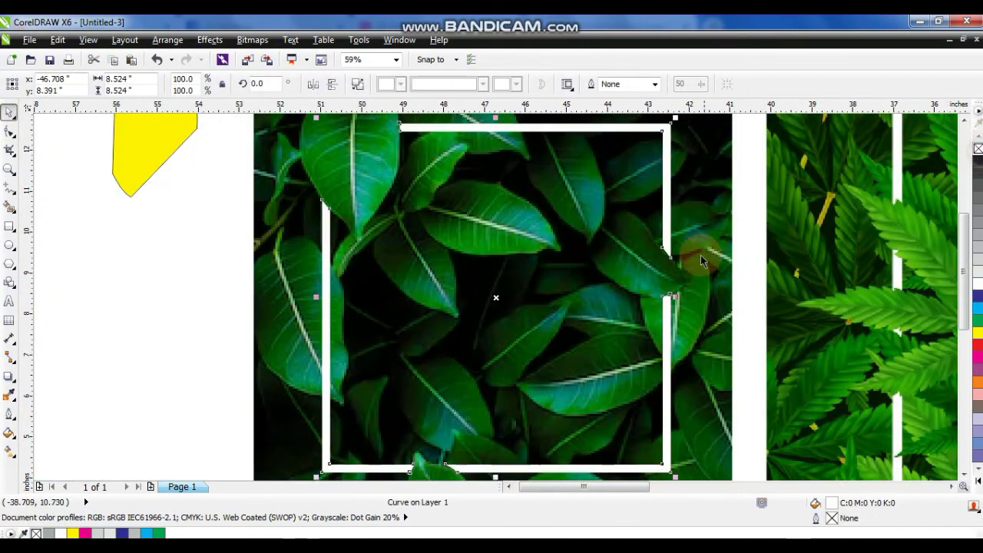
{"action": "scroll", "coordinate": [702, 259], "scroll_direction": "down", "scroll_amount": 1}
{"action": "key", "text": "Escape"}
{"action": "left_click", "coordinate": [634, 412]}
{"action": "scroll", "coordinate": [634, 413], "scroll_direction": "down", "scroll_amount": 1}
{"action": "key", "text": "Escape"}
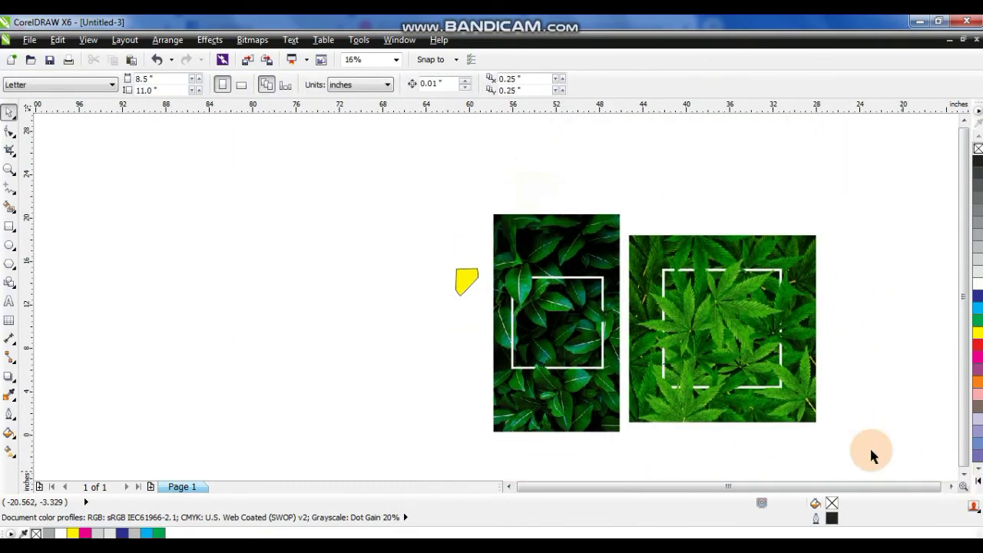